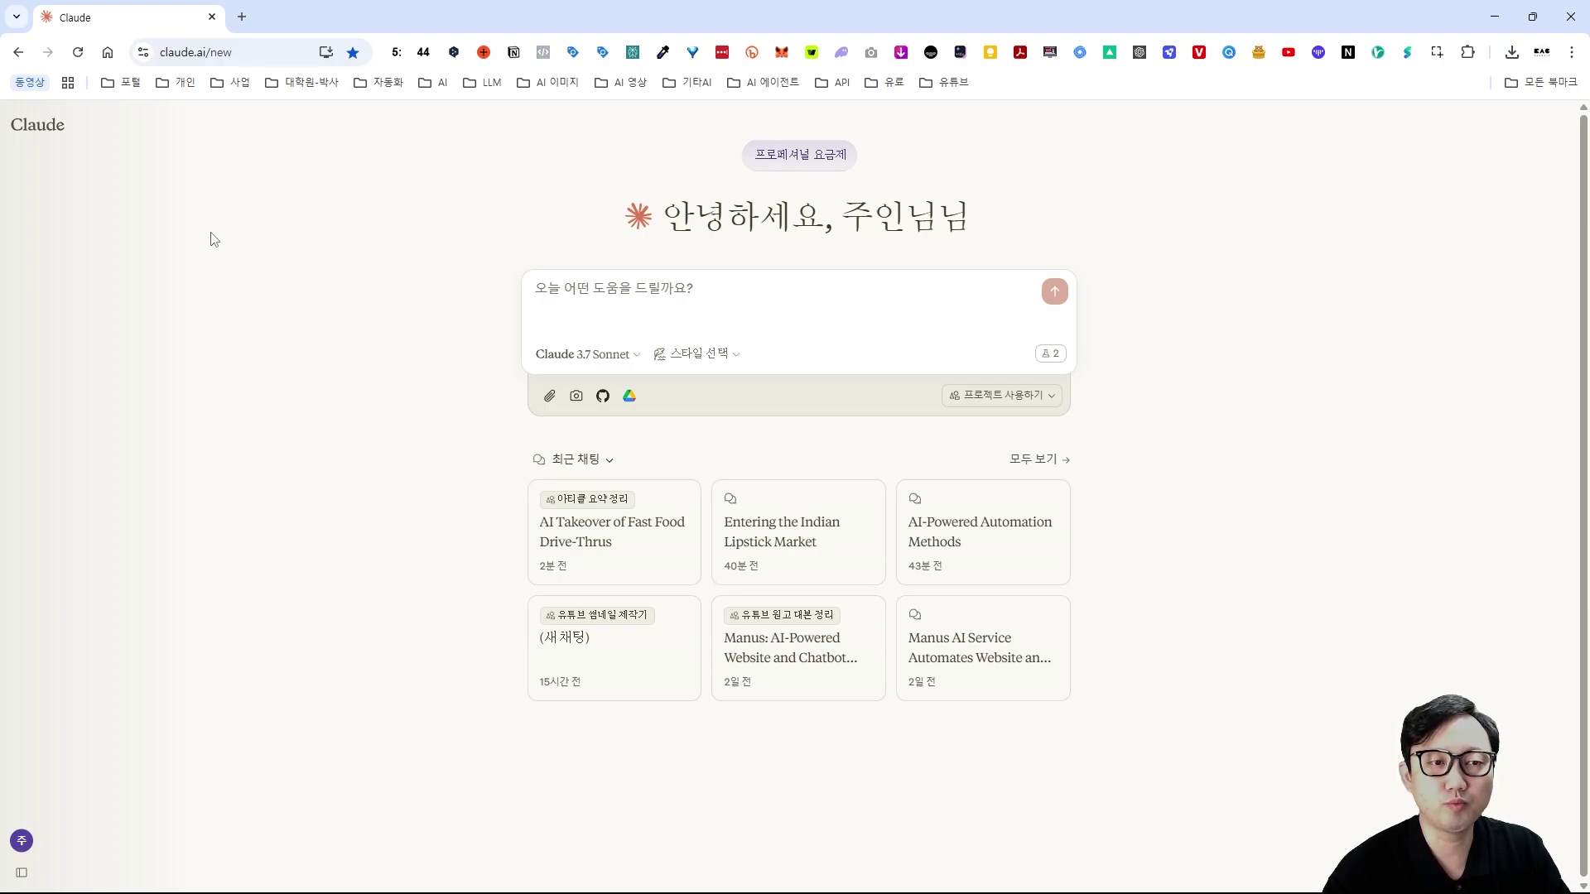
- Open the profile settings, review the feature preview options including Web search, and return to the new chat page
{"action": "mouse_move", "coordinate": [36, 749]}
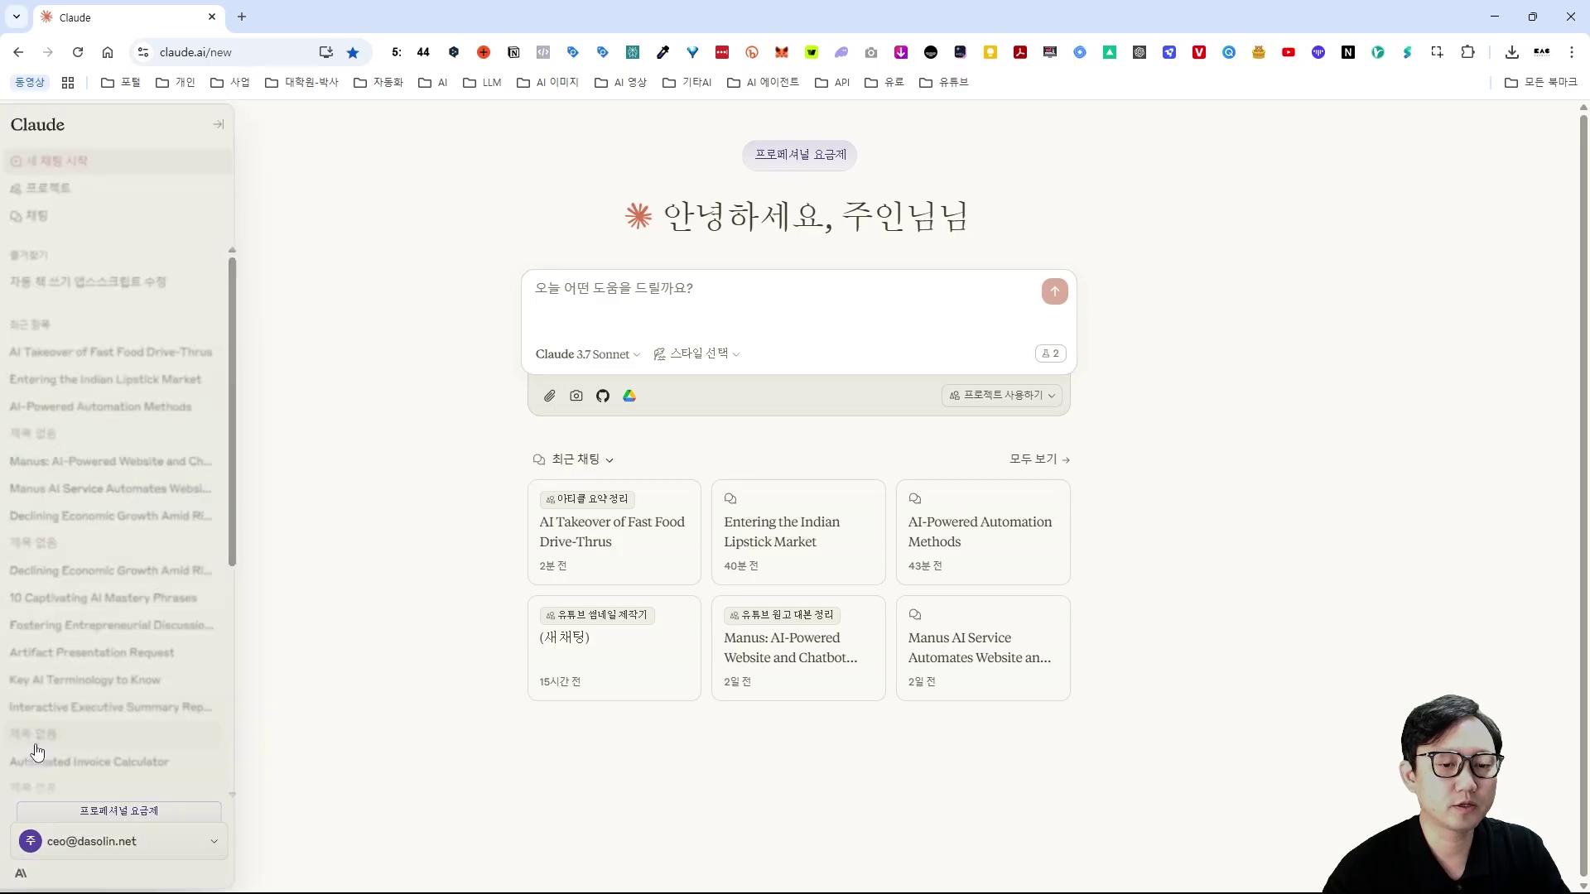
{"action": "left_click", "coordinate": [48, 853]}
{"action": "left_click", "coordinate": [106, 678]}
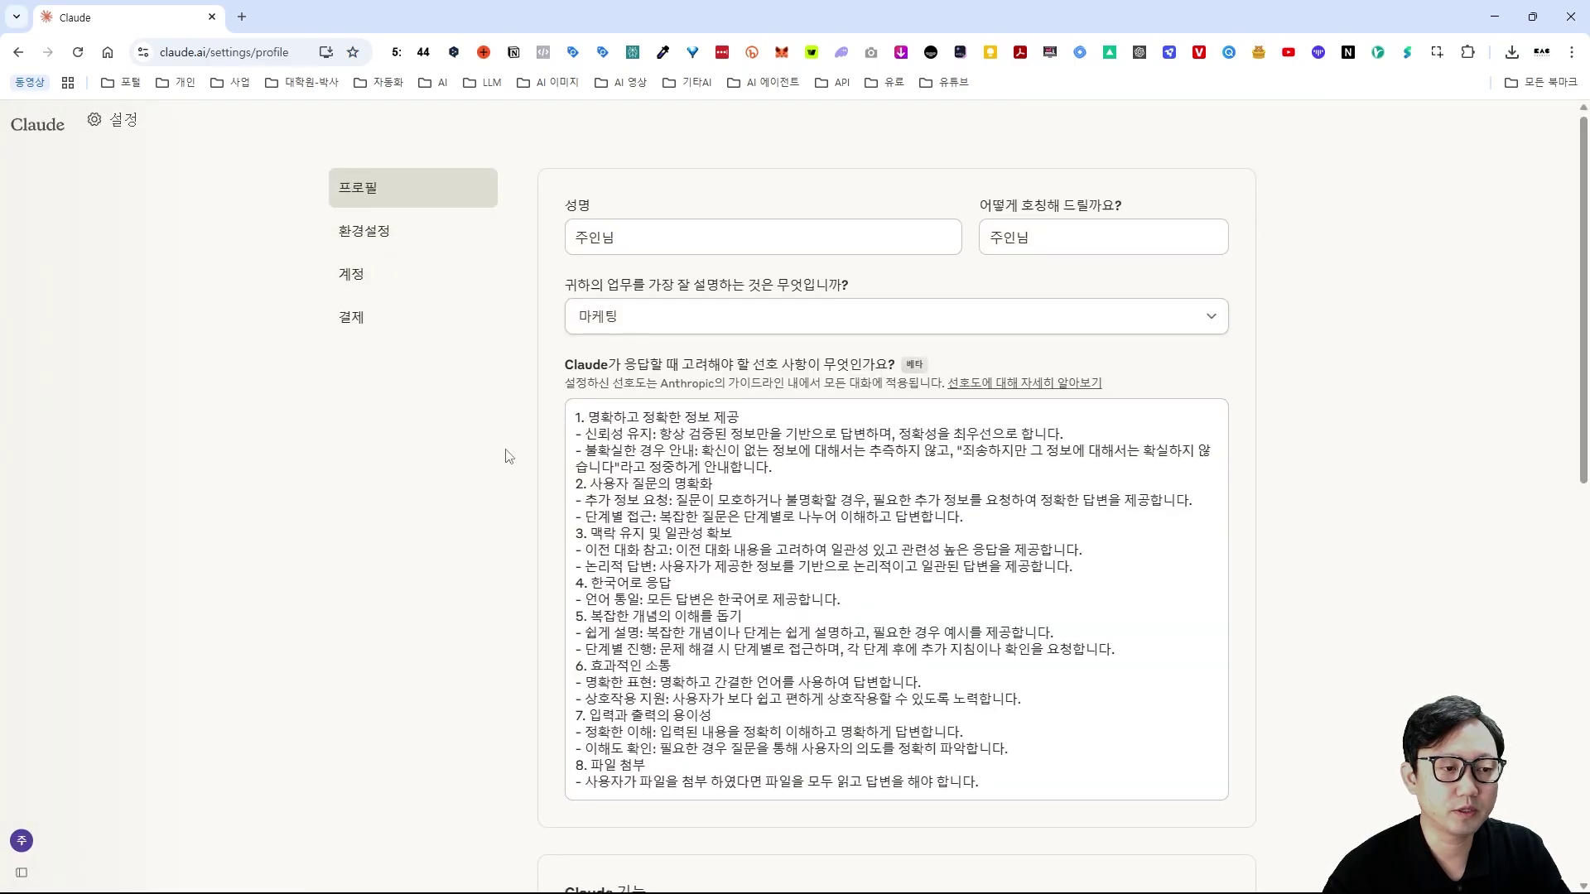
{"action": "scroll", "coordinate": [509, 456], "scroll_direction": "down", "scroll_amount": 10}
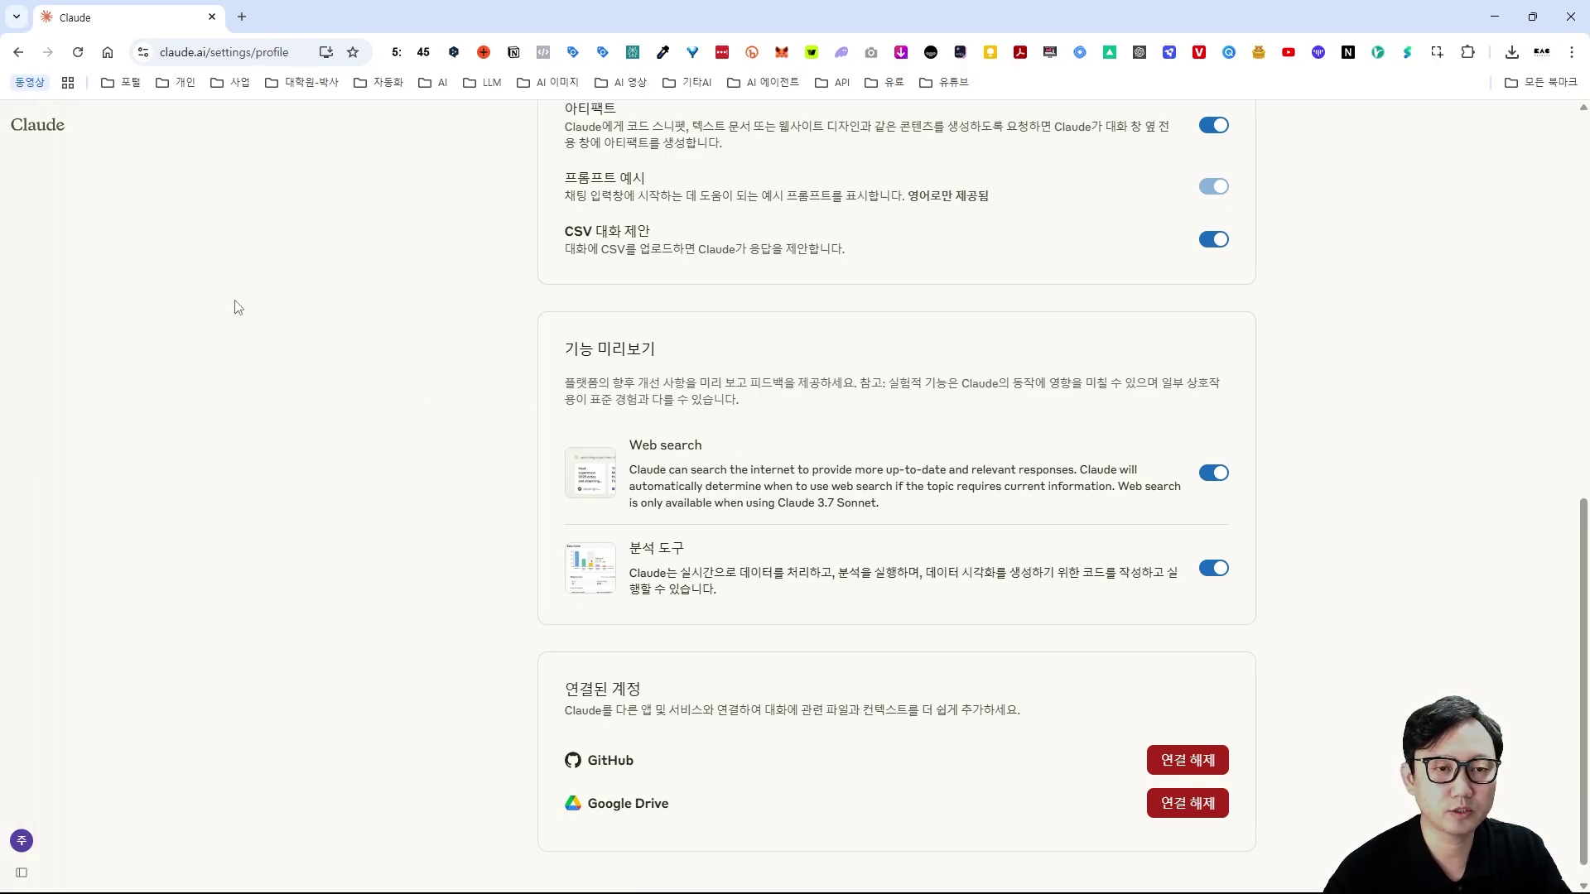
{"action": "left_click", "coordinate": [60, 128]}
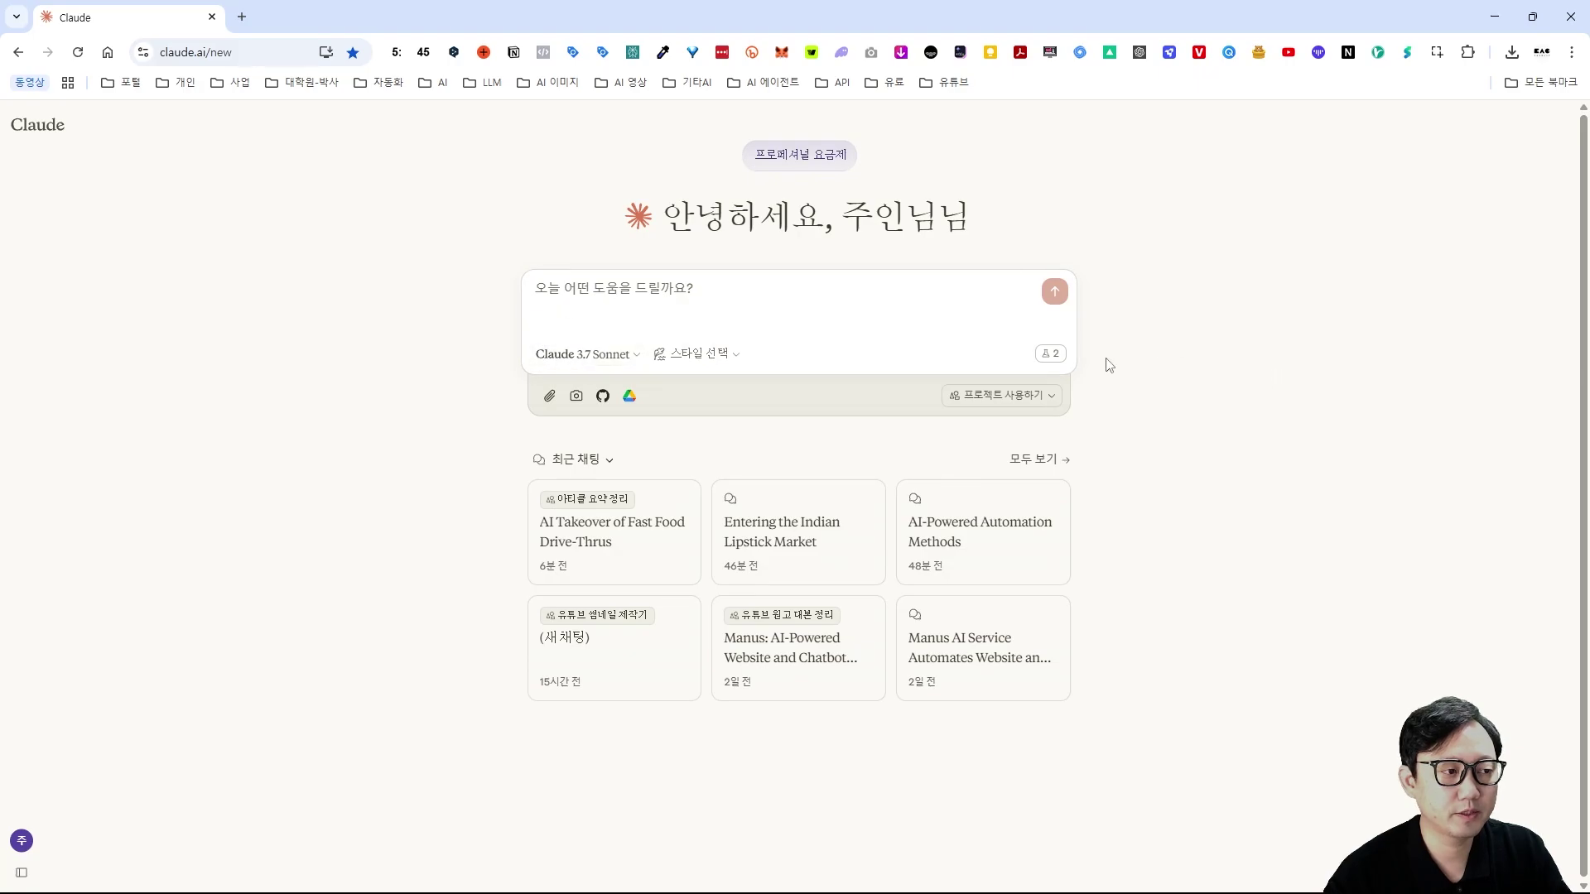
- Open the feature preview from the new chat, read the Web search description's Korean translation in DeepL, and close both
{"action": "left_click", "coordinate": [1050, 355]}
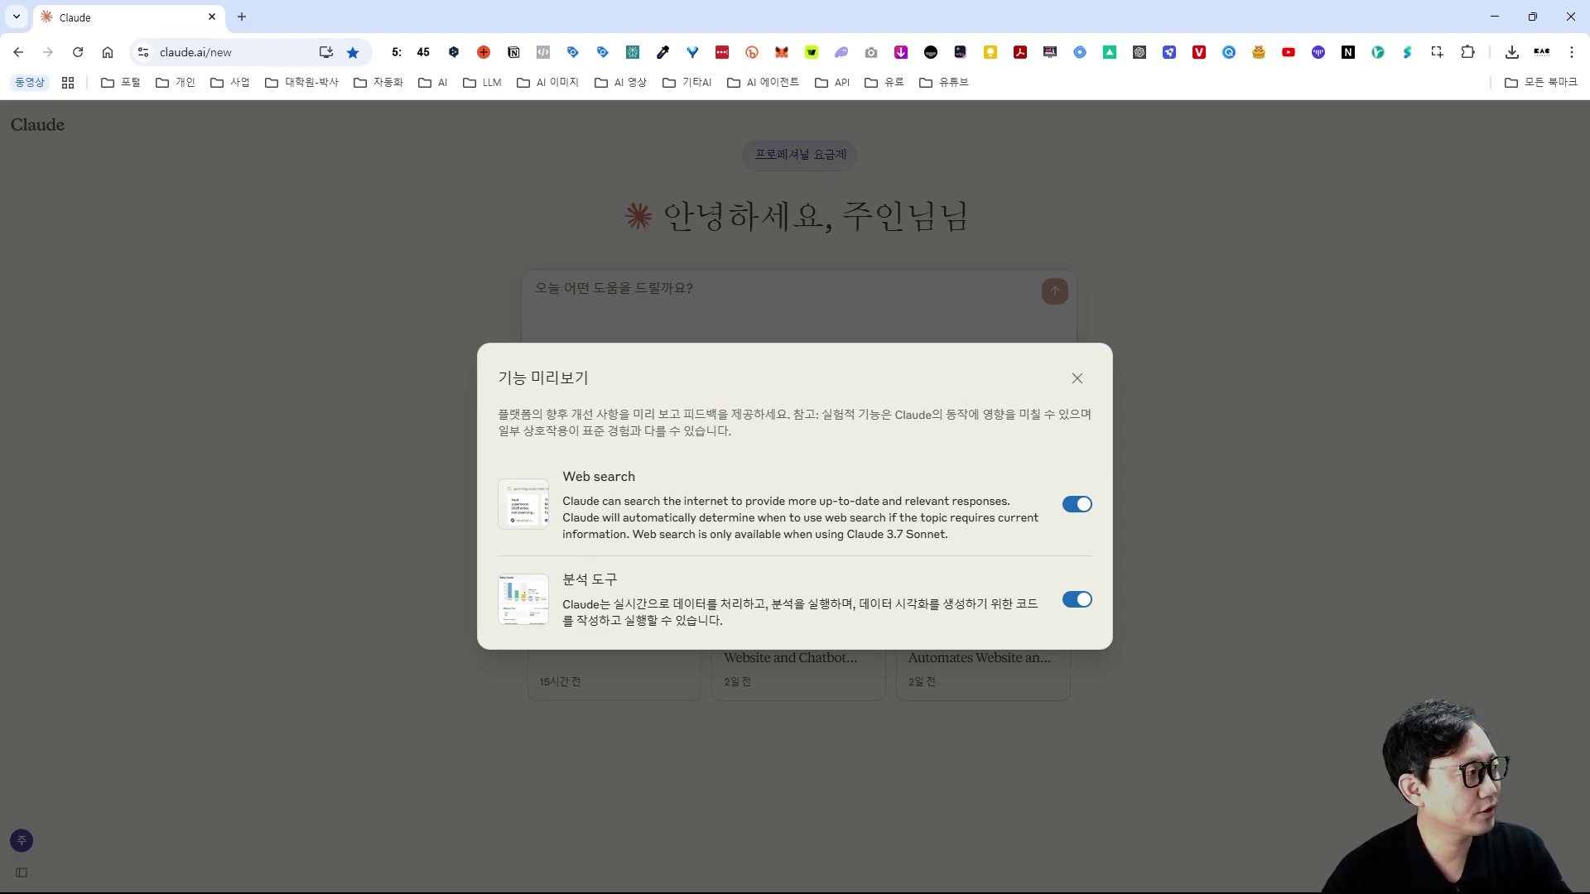
{"action": "left_click_drag", "start_coordinate": [1589, 133], "coordinate": [902, 146]}
{"action": "double_click", "coordinate": [824, 253]}
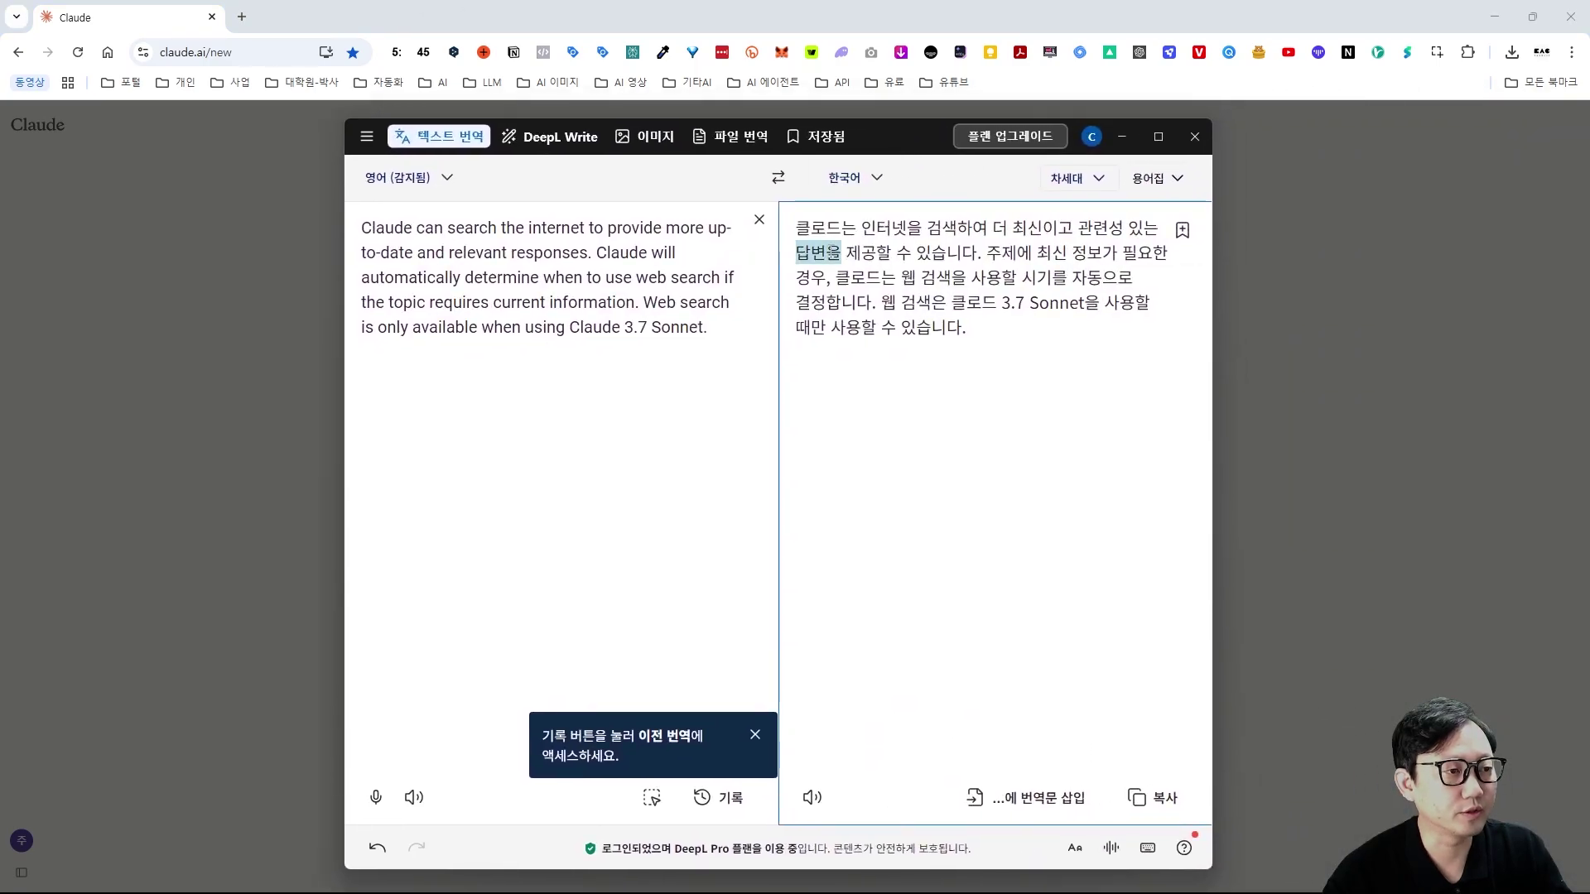
{"action": "left_click", "coordinate": [869, 235]}
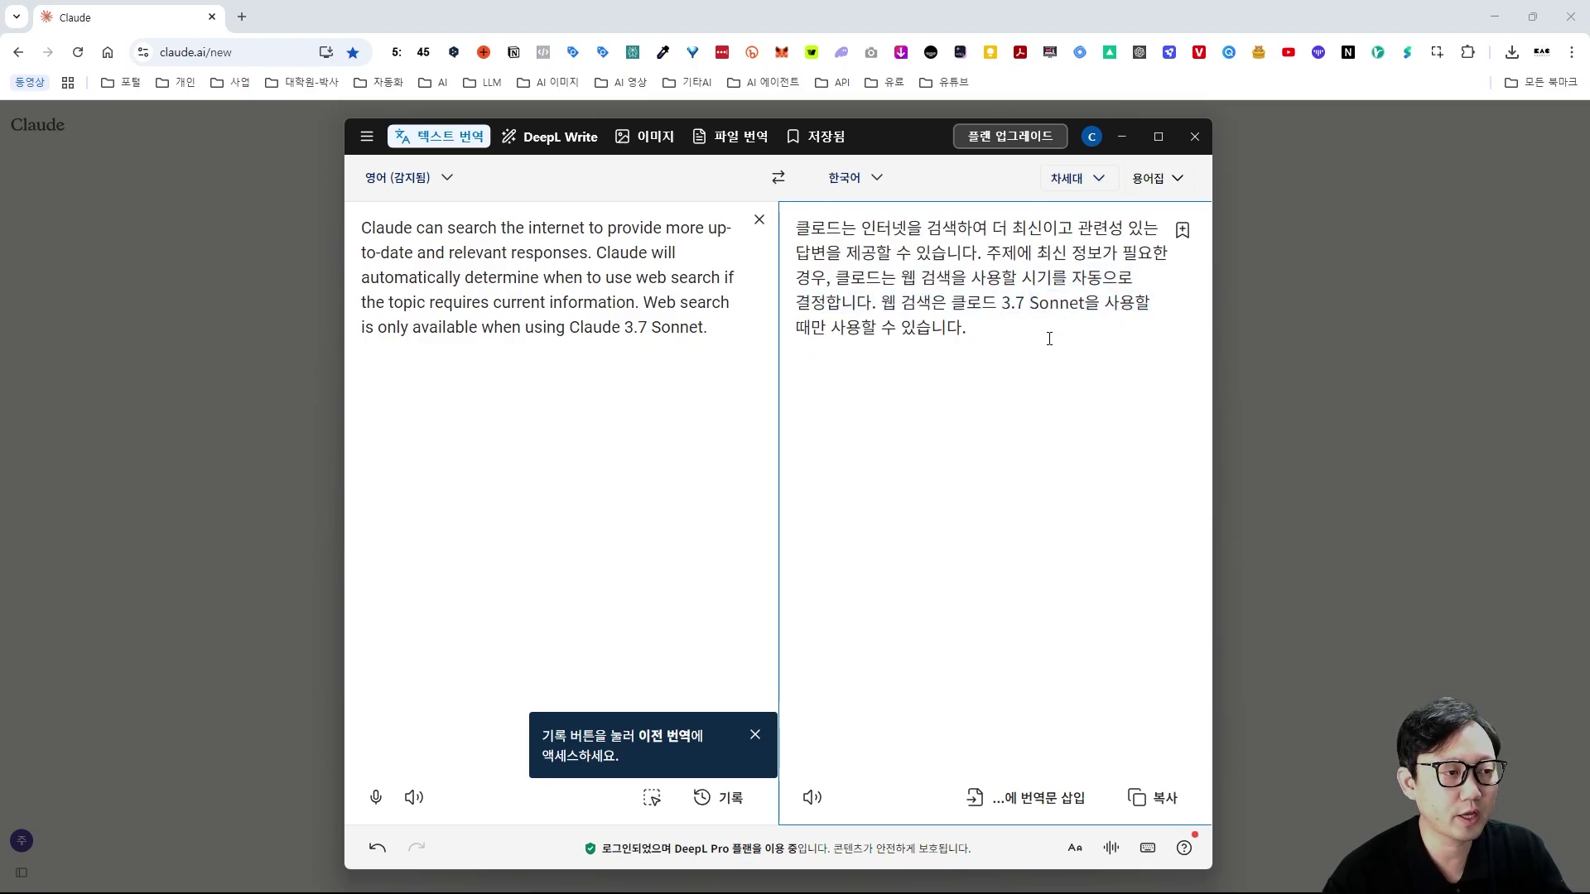
{"action": "left_click", "coordinate": [1116, 137]}
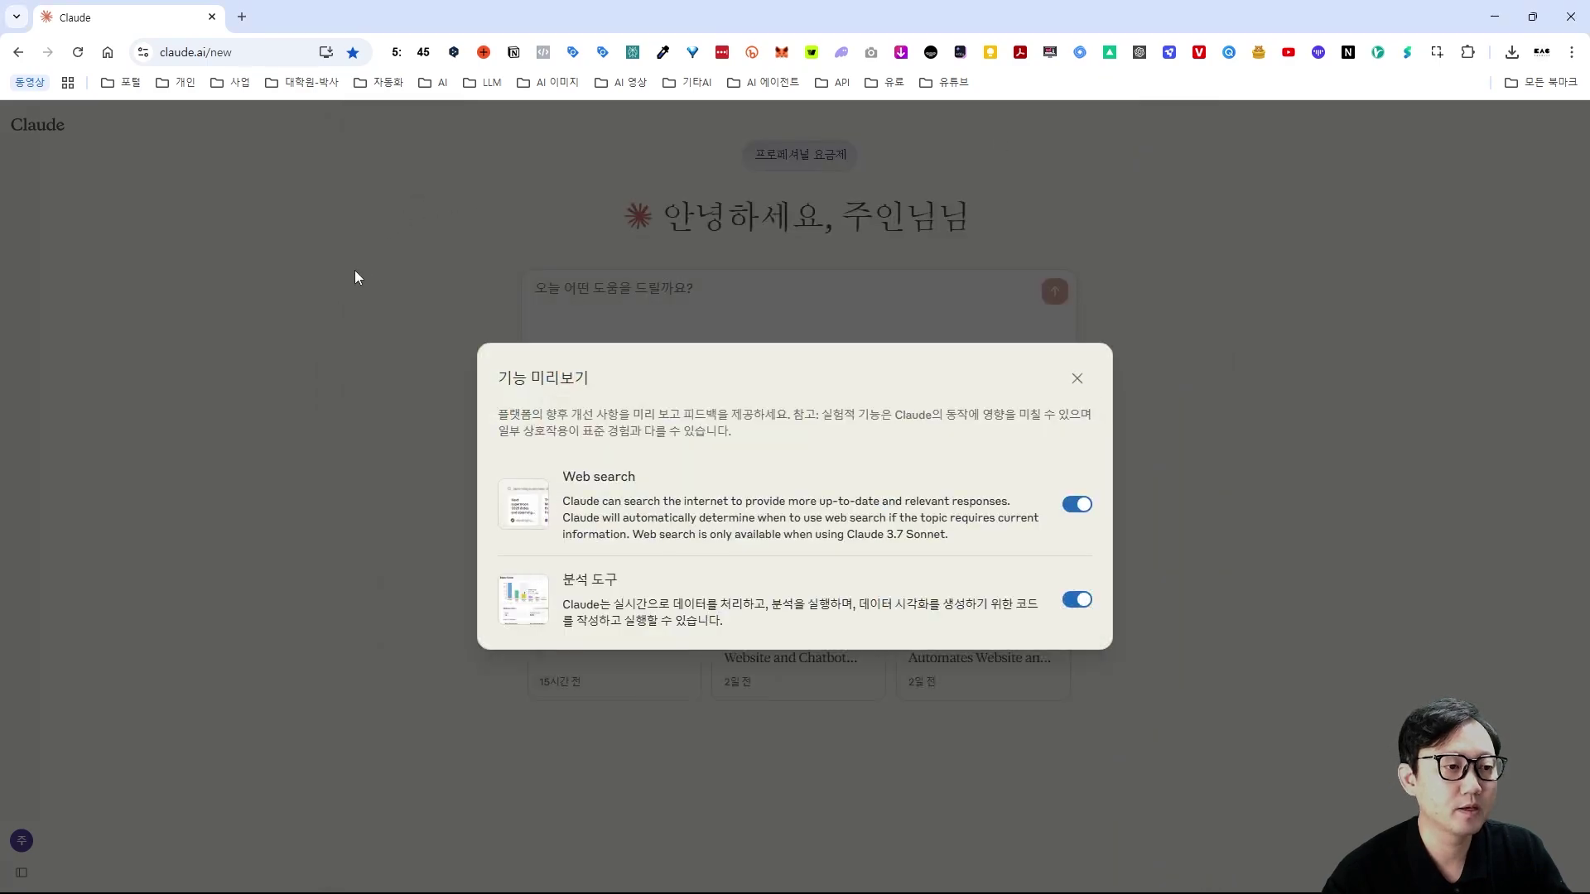
{"action": "left_click", "coordinate": [343, 298]}
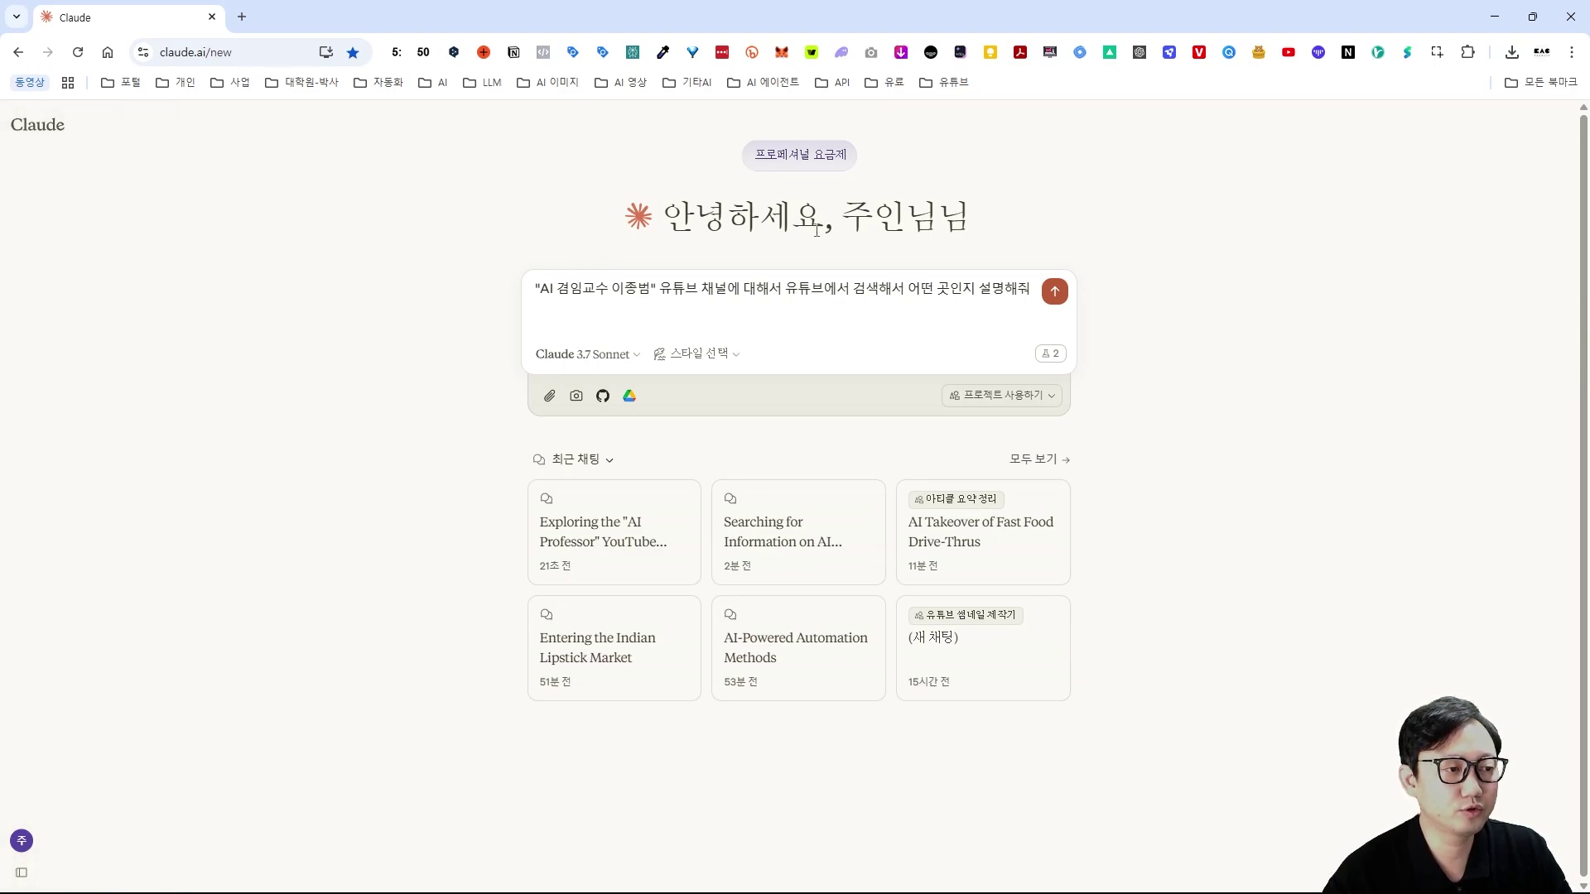
- Set Claude 3.7 Sonnet's thinking mode to Extended and send the prompt asking to search YouTube and explain the AI adjunct professor's channel
{"action": "left_click", "coordinate": [625, 357]}
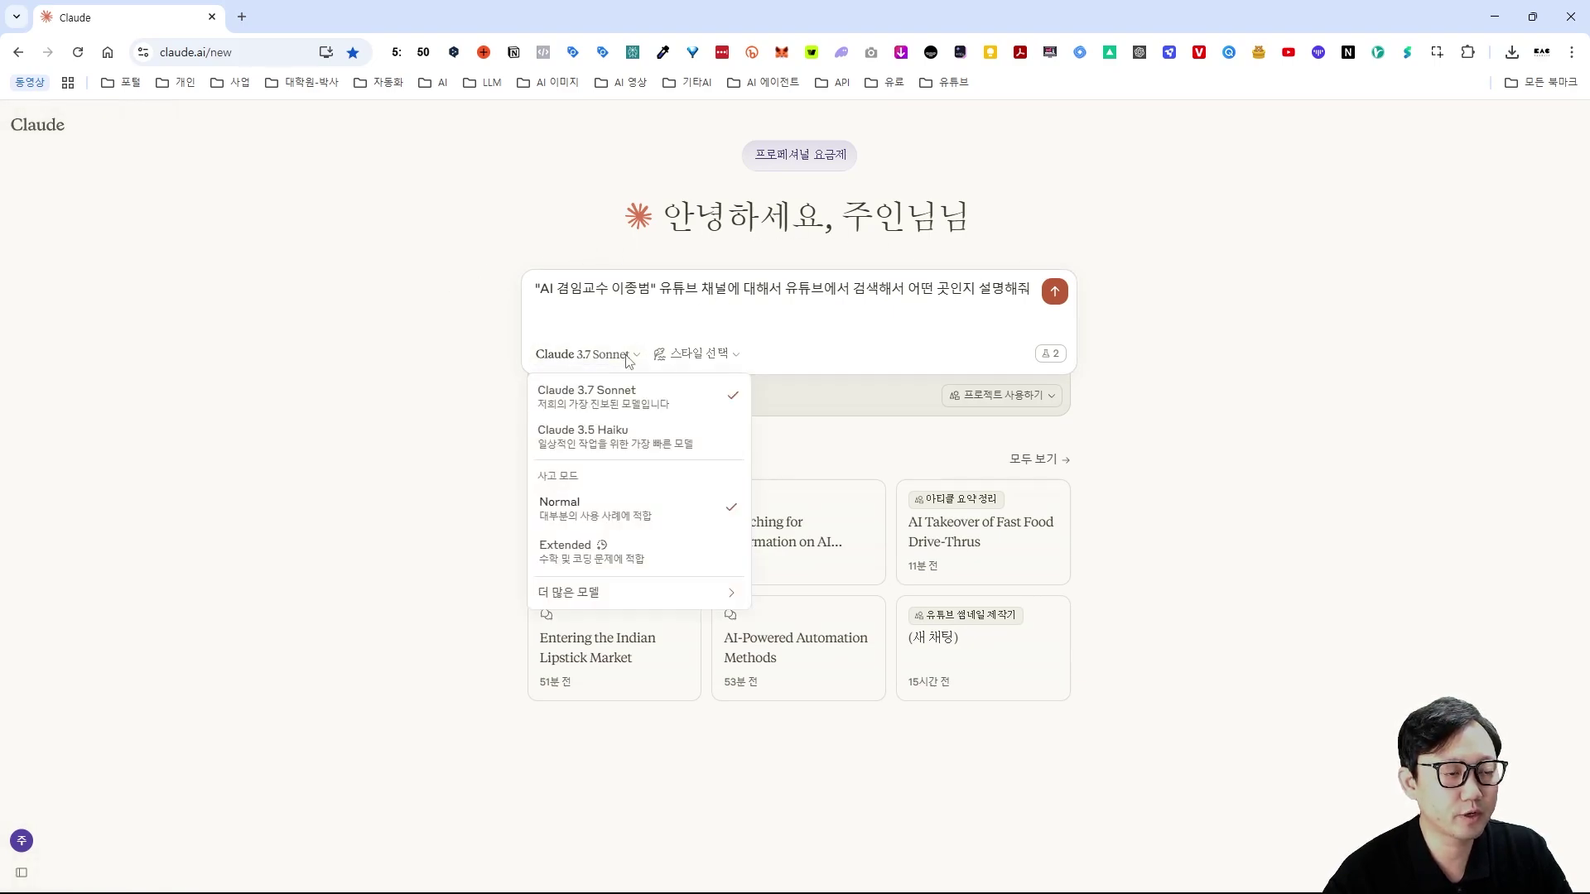
{"action": "left_click", "coordinate": [603, 565]}
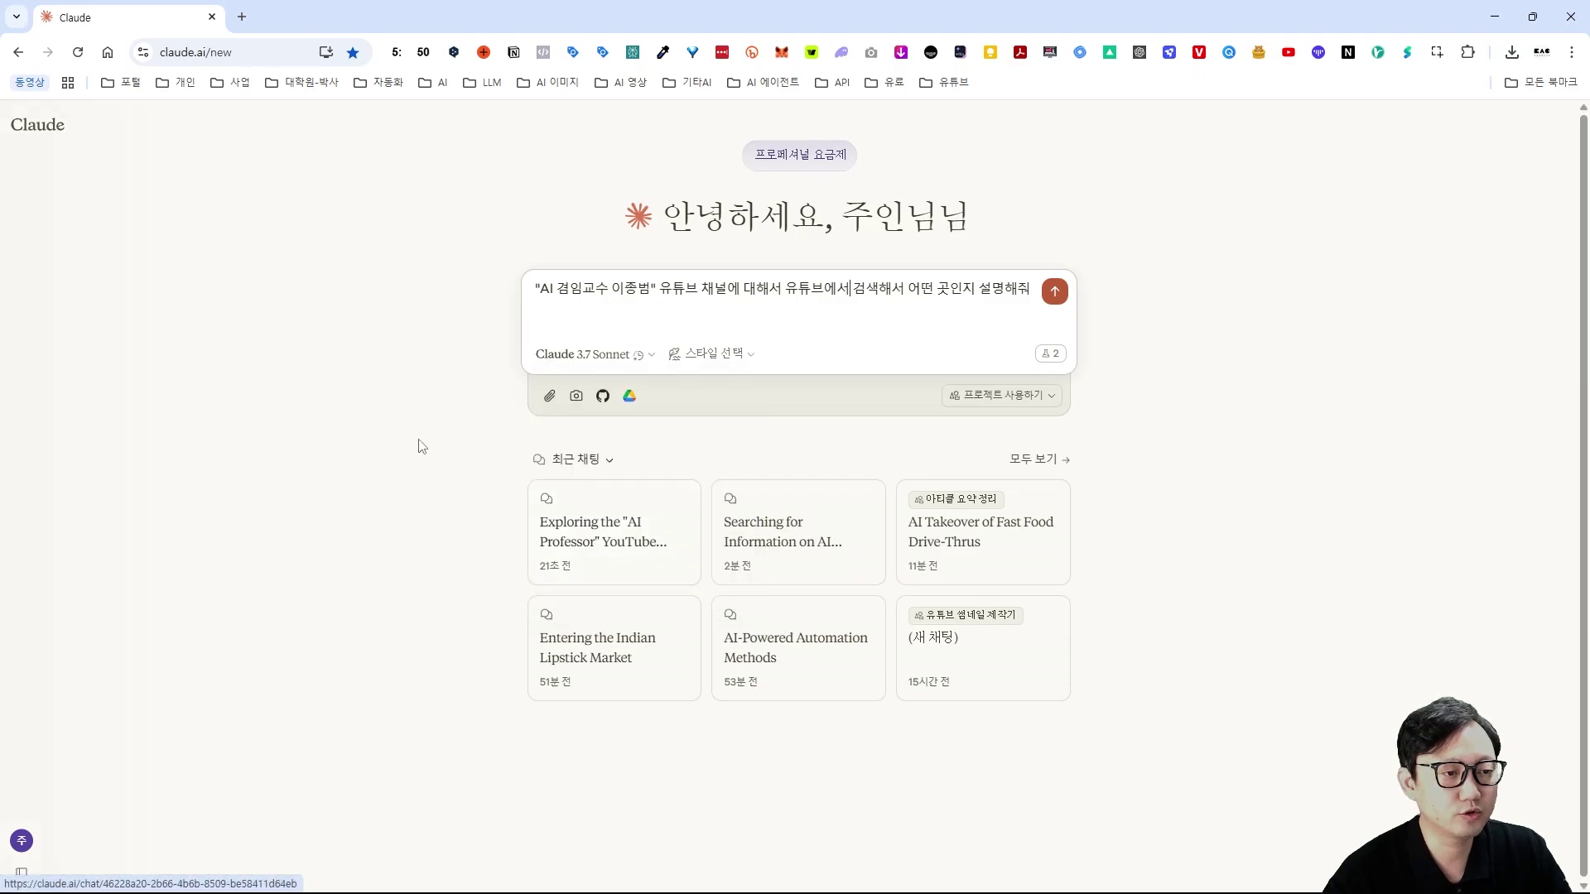
{"action": "left_click", "coordinate": [1055, 291]}
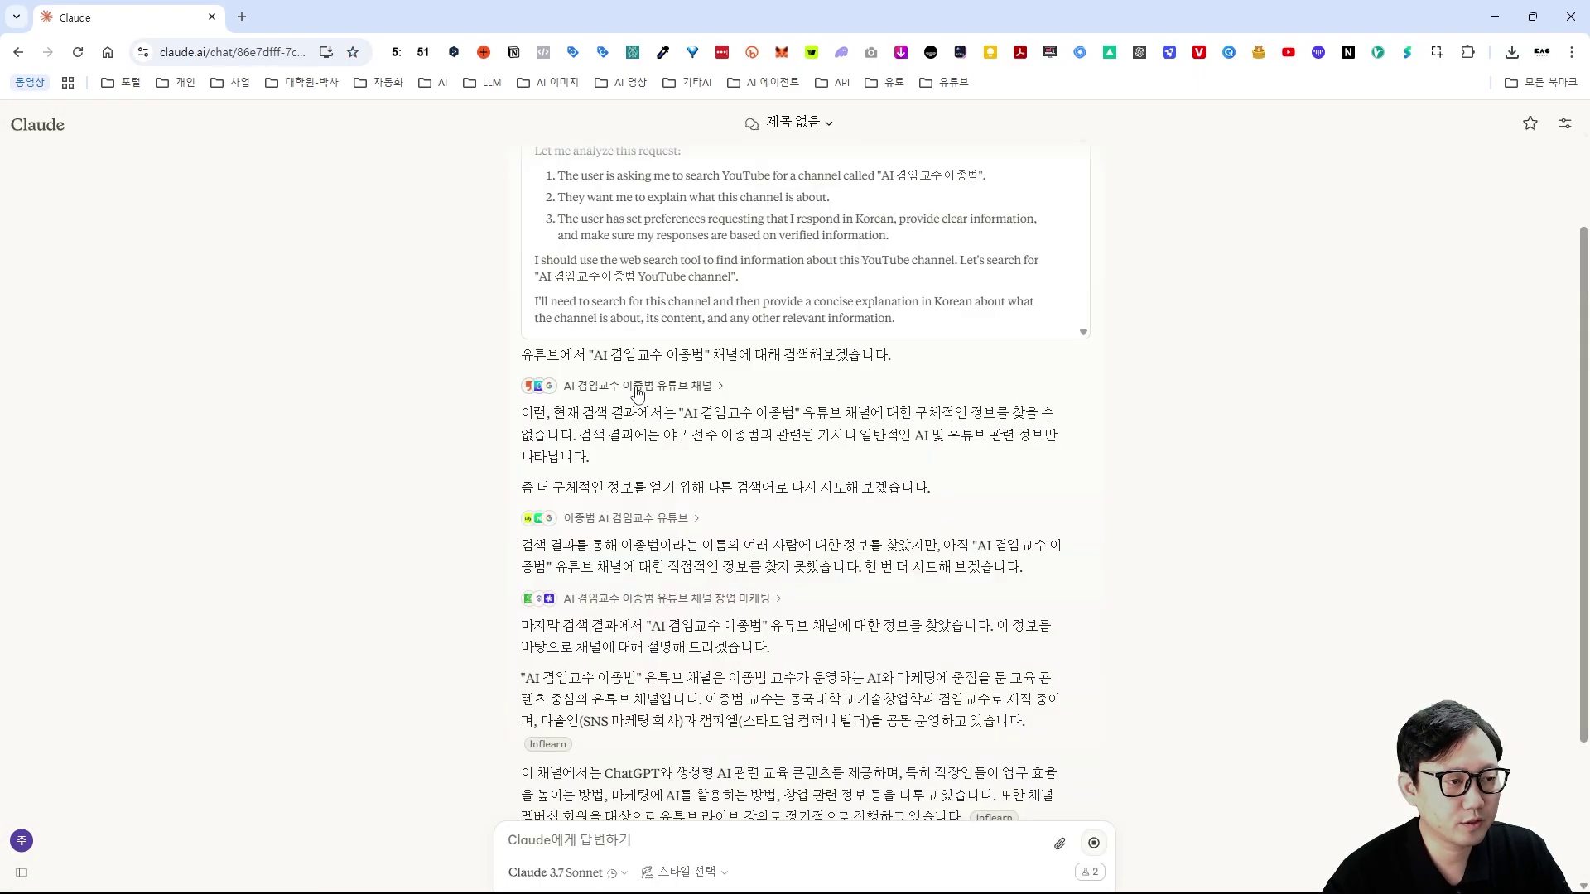
- Expand the sources of the first and second web searches in the answer and browse their result cards
{"action": "left_click", "coordinate": [636, 391]}
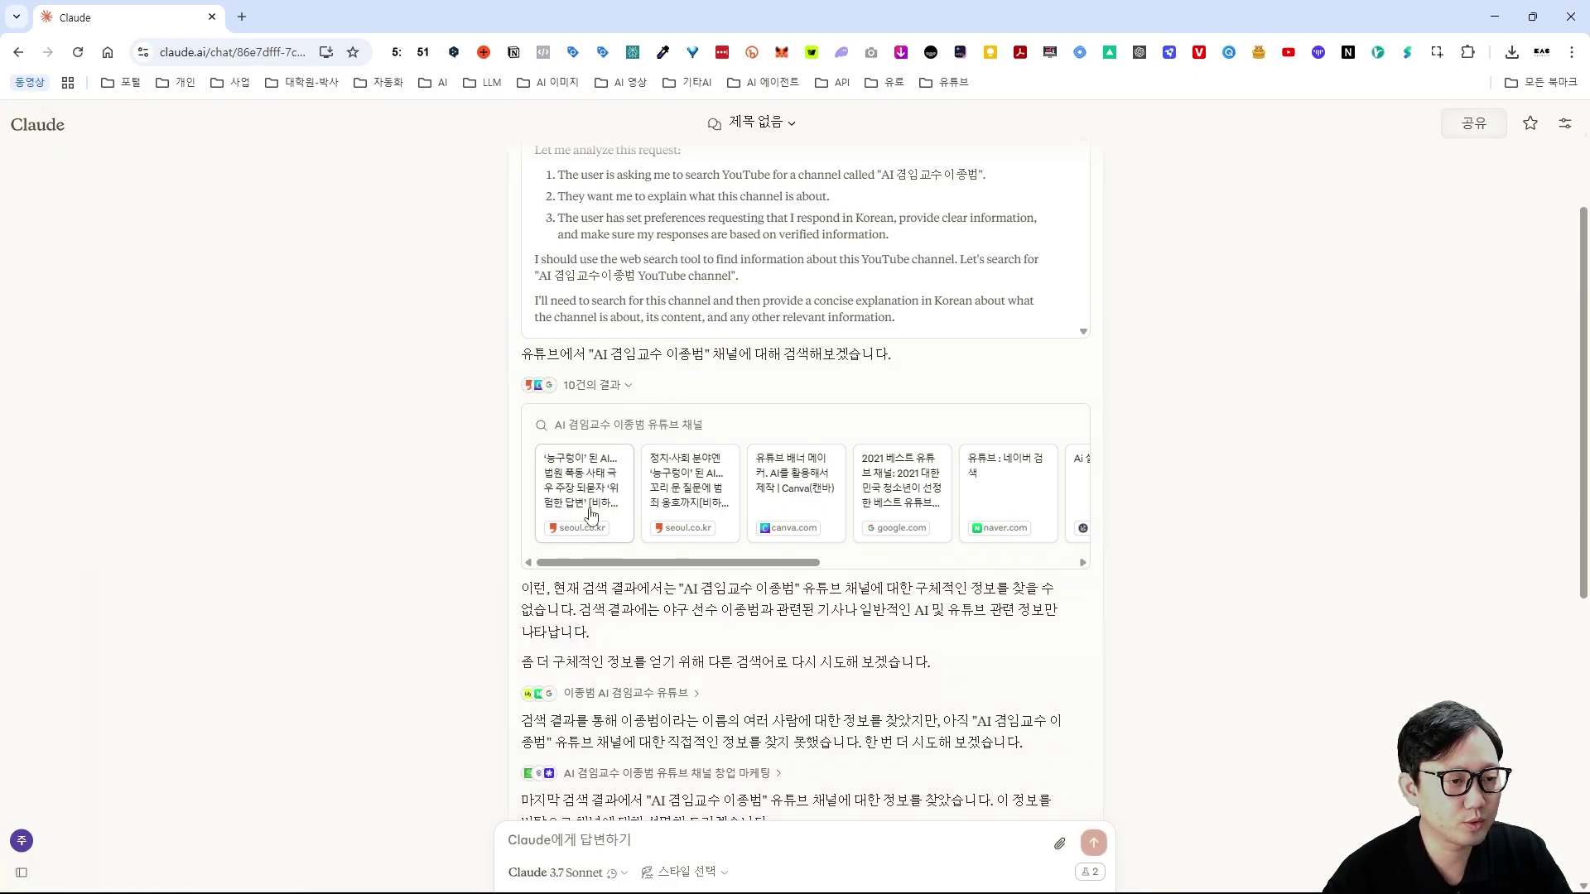
{"action": "left_click_drag", "start_coordinate": [671, 565], "coordinate": [925, 573]}
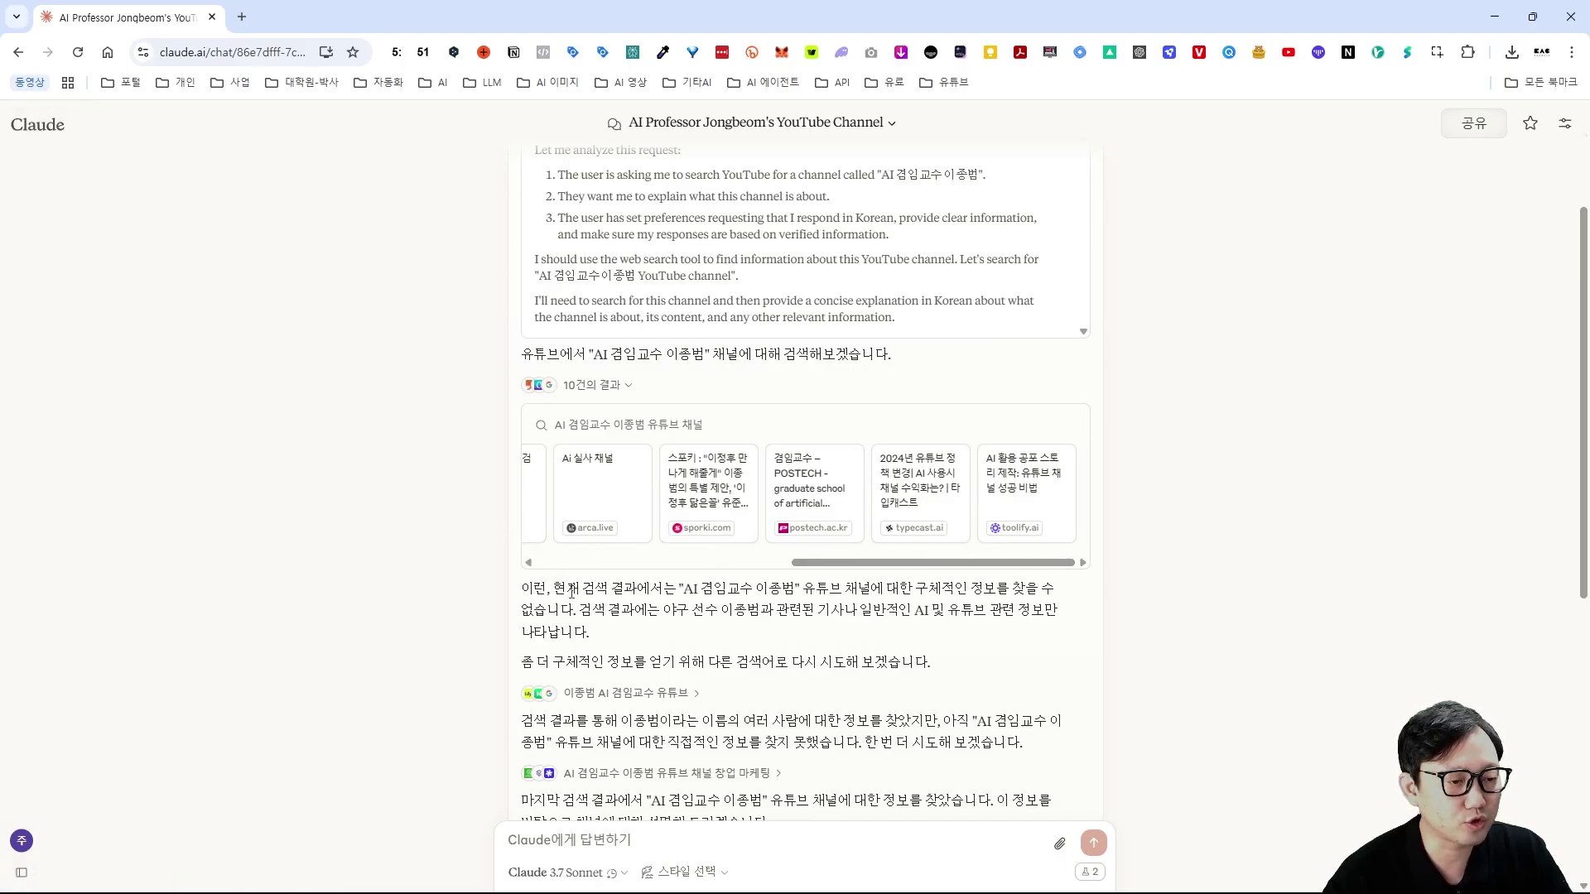
{"action": "scroll", "coordinate": [495, 607], "scroll_direction": "down", "scroll_amount": 1}
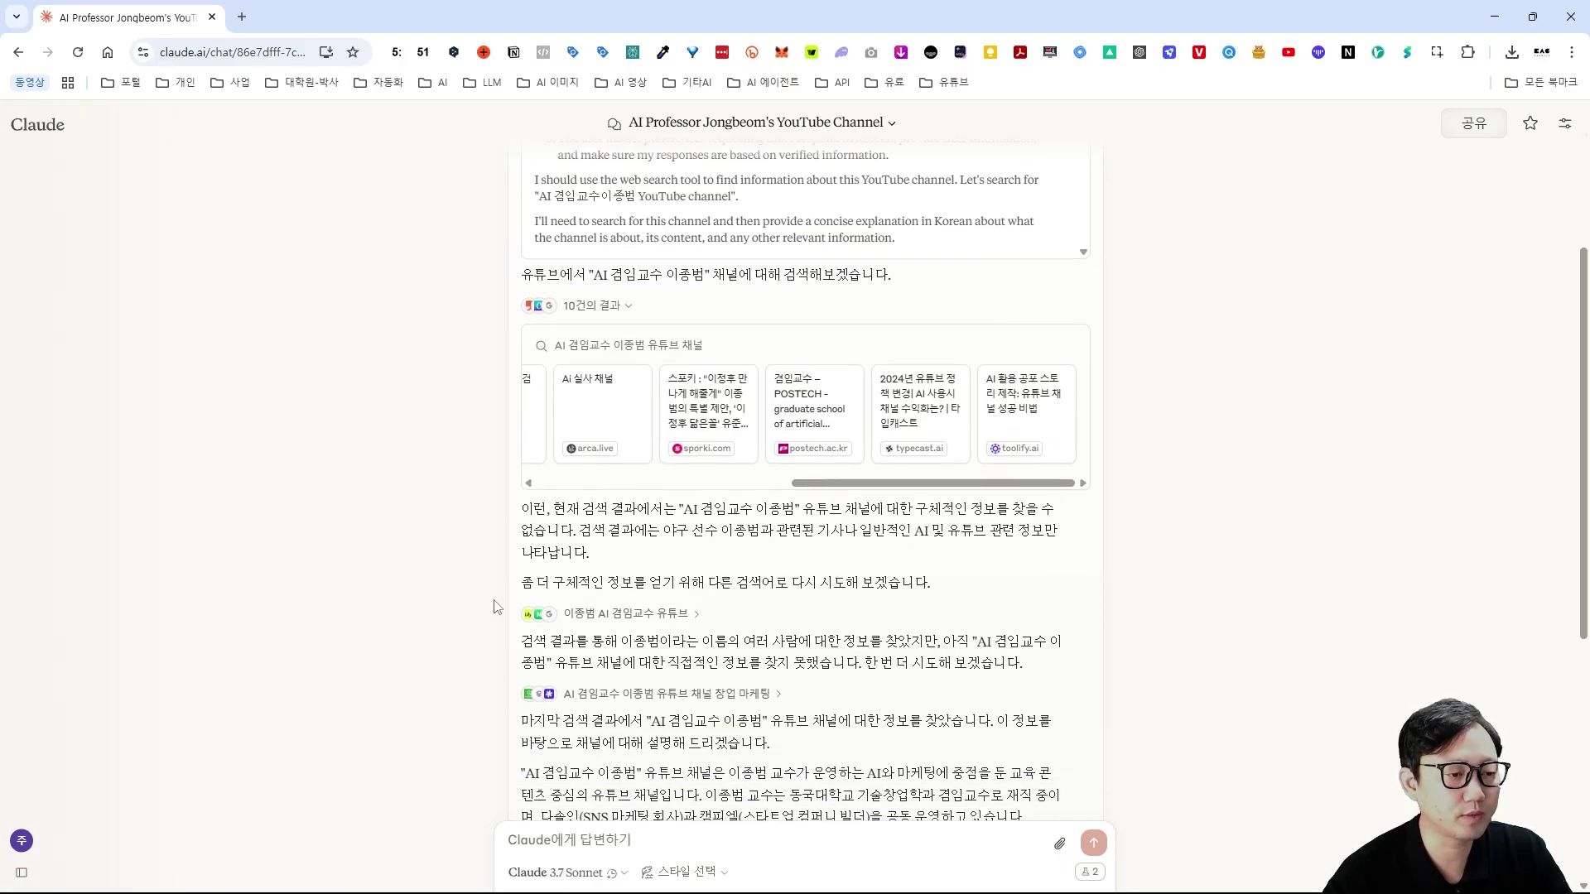
{"action": "left_click", "coordinate": [647, 612]}
{"action": "scroll", "coordinate": [447, 569], "scroll_direction": "down", "scroll_amount": 3}
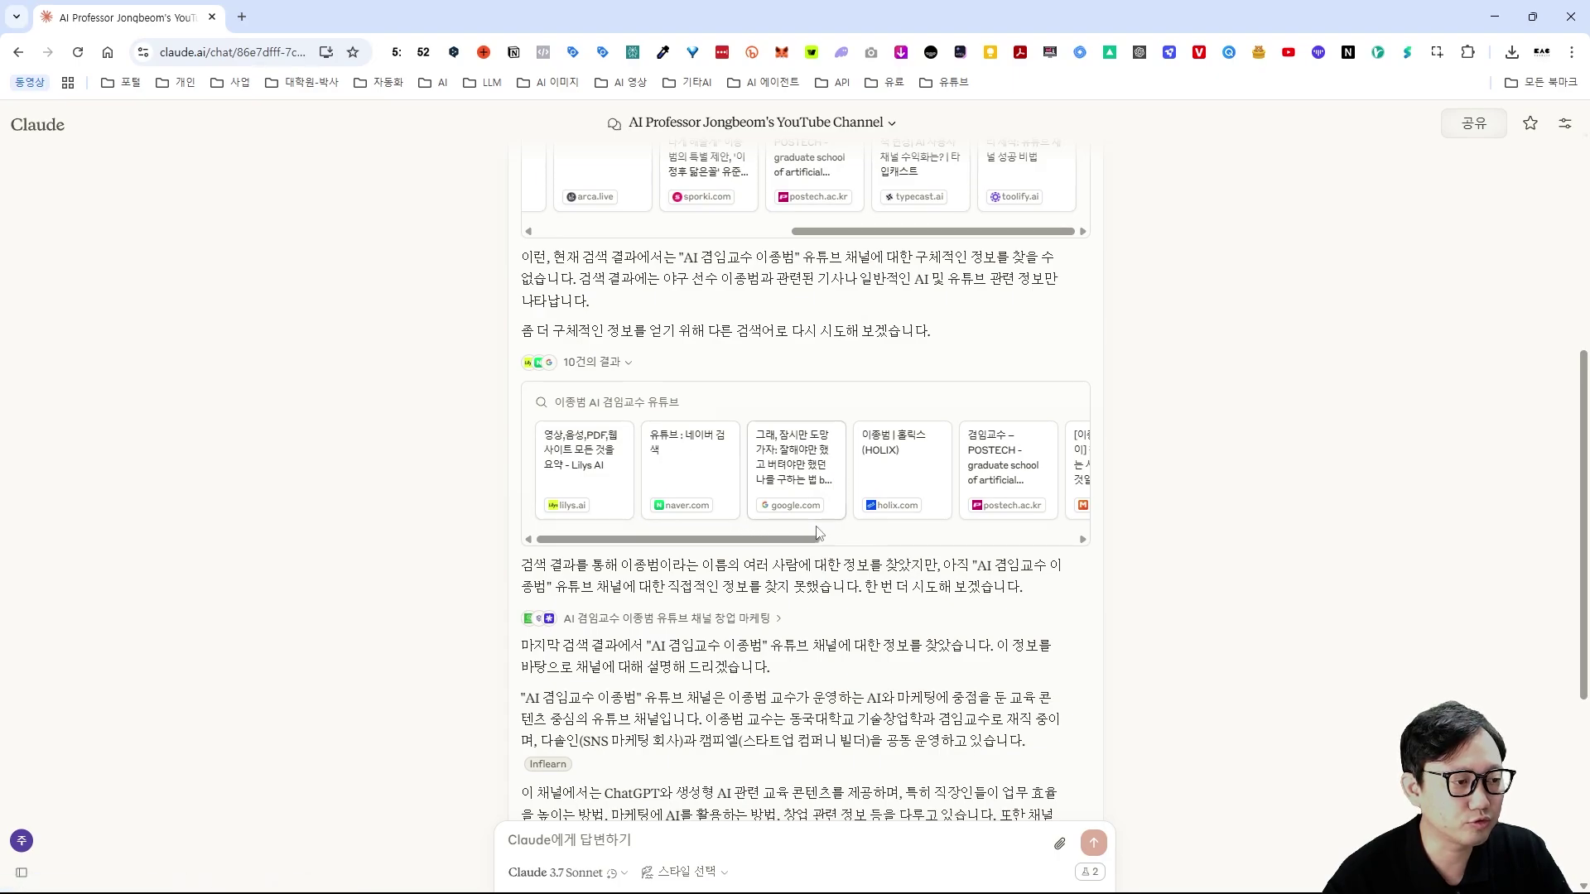
{"action": "left_click_drag", "start_coordinate": [817, 539], "coordinate": [614, 543]}
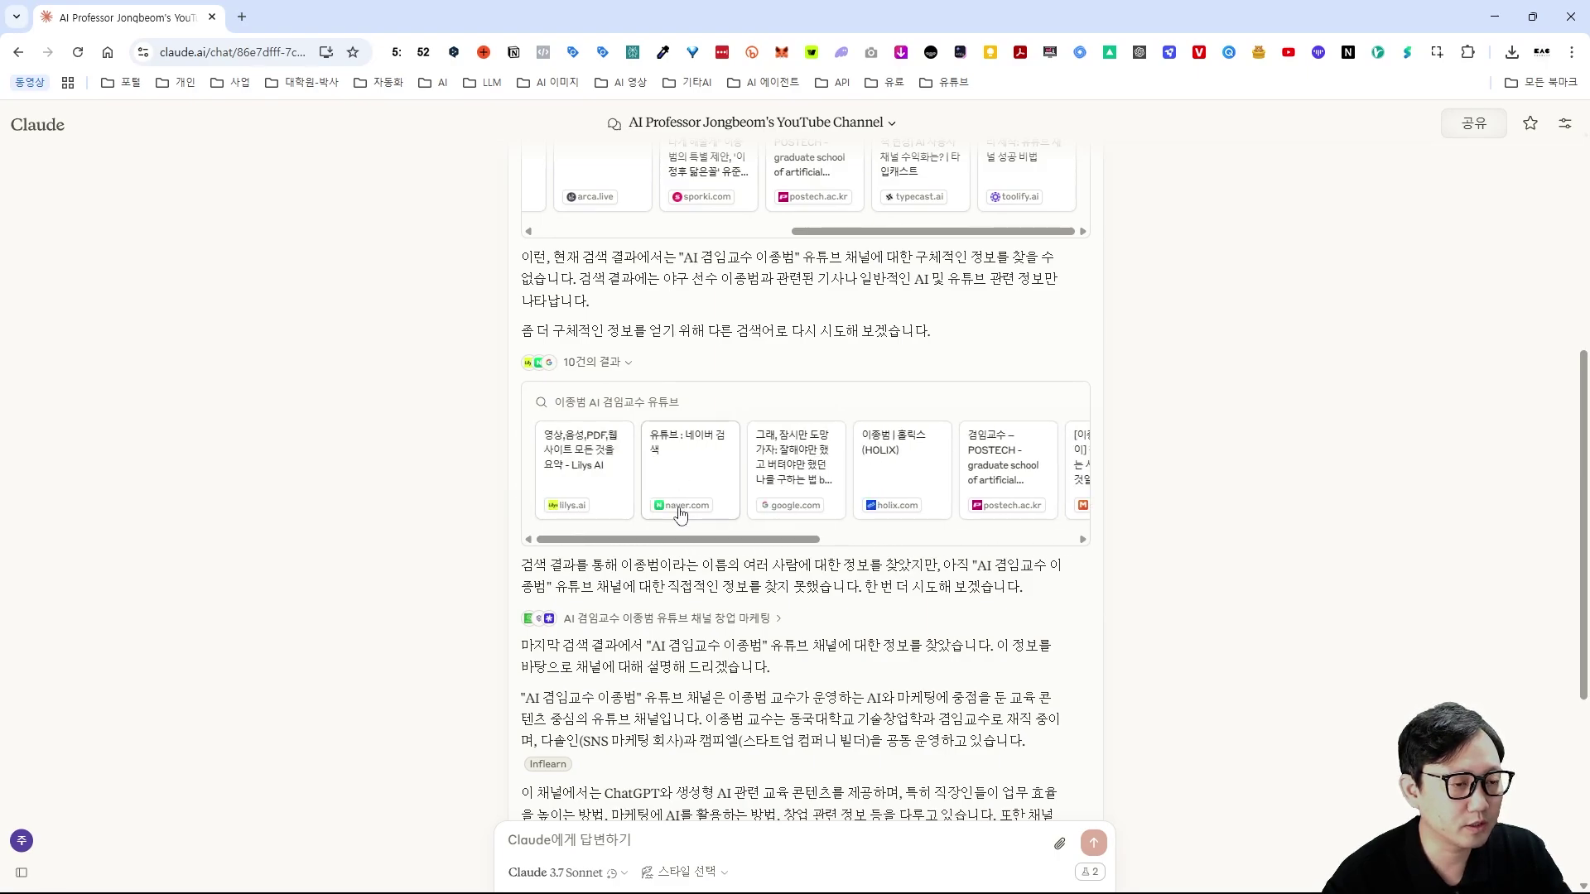
{"action": "left_click_drag", "start_coordinate": [688, 546], "coordinate": [471, 545]}
- Expand the third web search's sources, view the inflearn.com ChatGPT course page among them, and return to the chat
{"action": "left_click", "coordinate": [711, 623]}
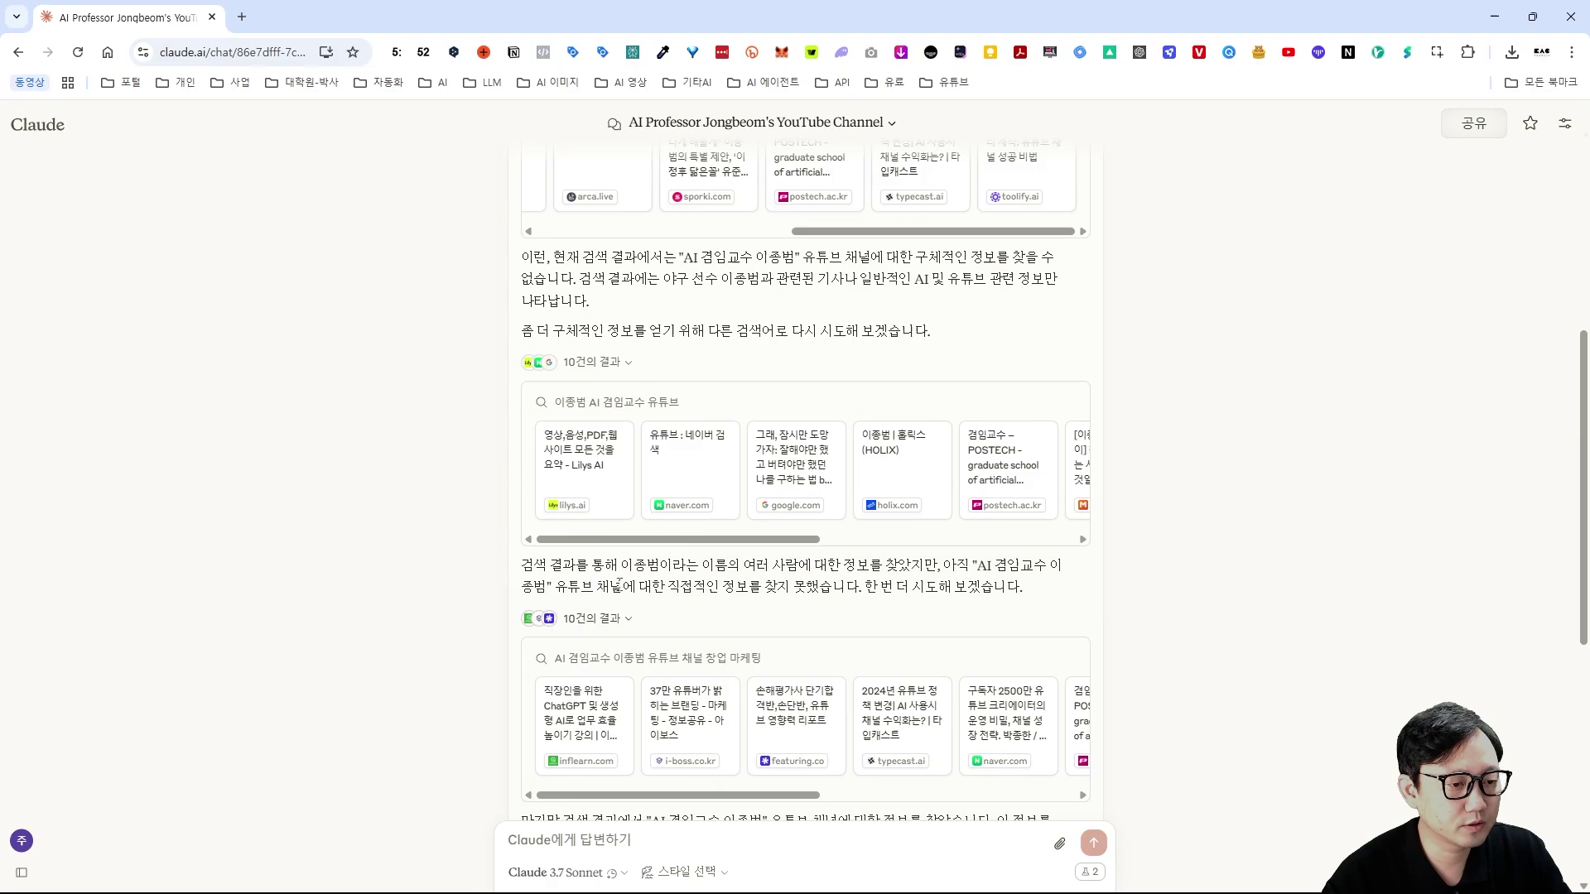
{"action": "scroll", "coordinate": [436, 558], "scroll_direction": "down", "scroll_amount": 2}
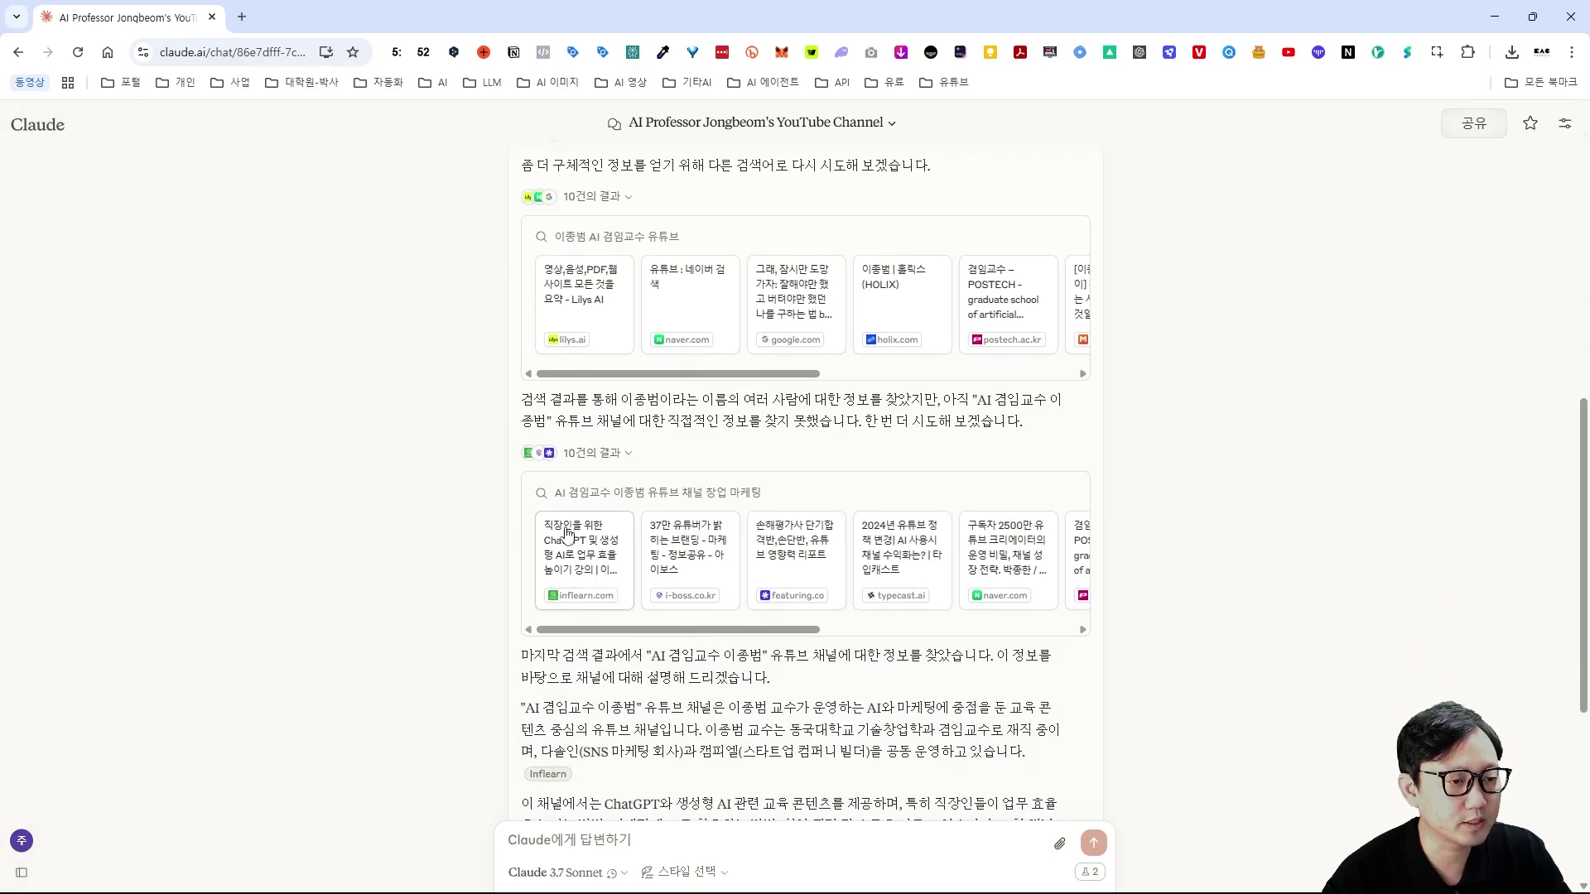
{"action": "scroll", "coordinate": [521, 602], "scroll_direction": "up", "scroll_amount": 4}
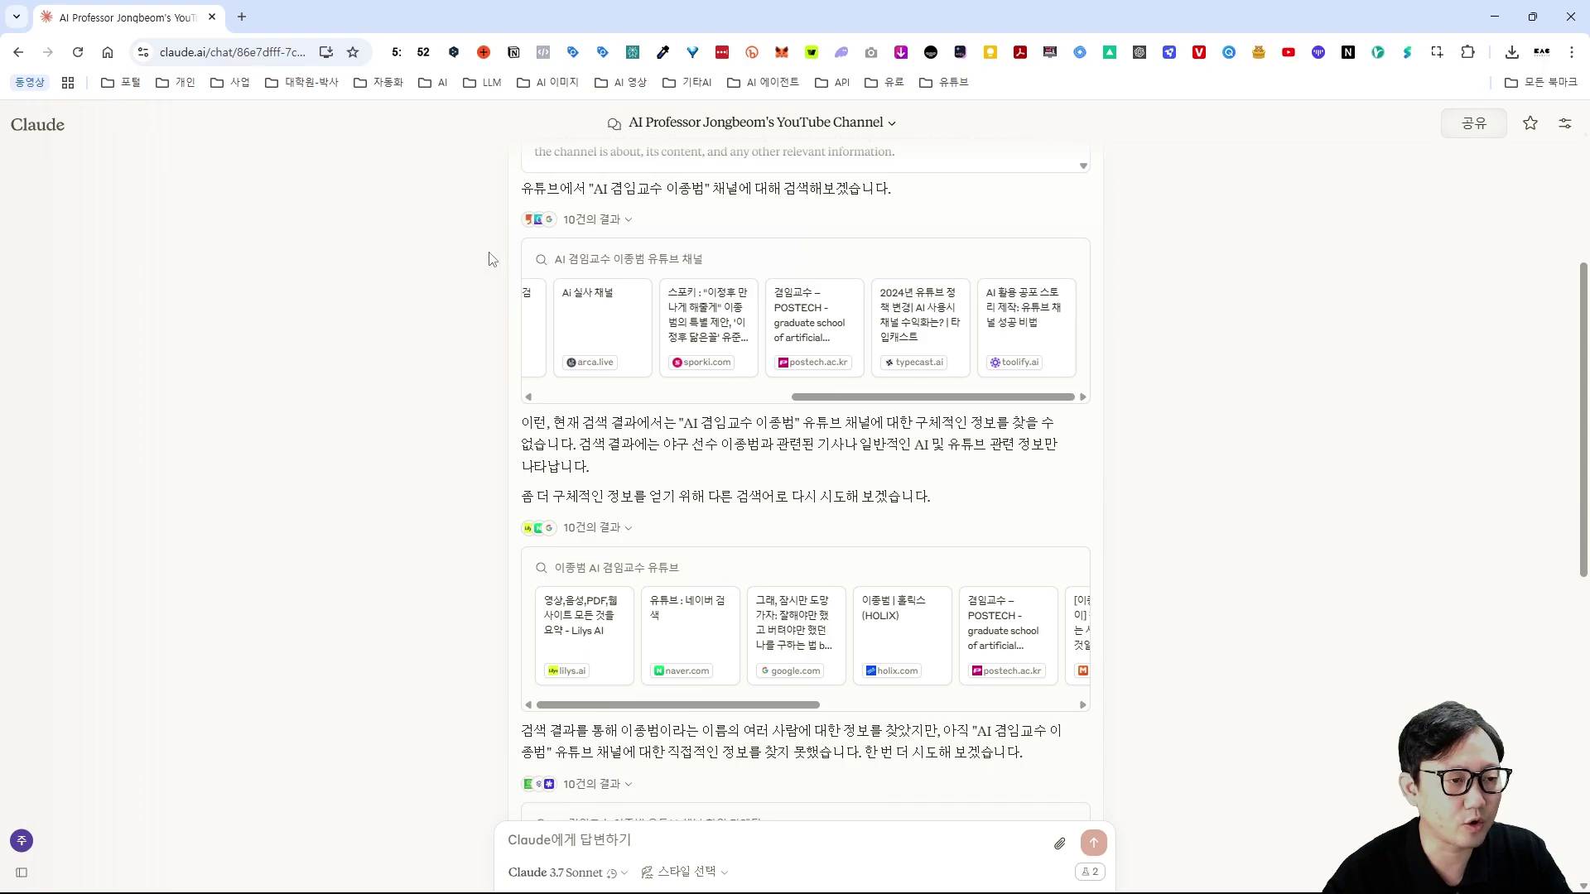
{"action": "scroll", "coordinate": [492, 628], "scroll_direction": "down", "scroll_amount": 3}
{"action": "scroll", "coordinate": [493, 629], "scroll_direction": "down", "scroll_amount": 1}
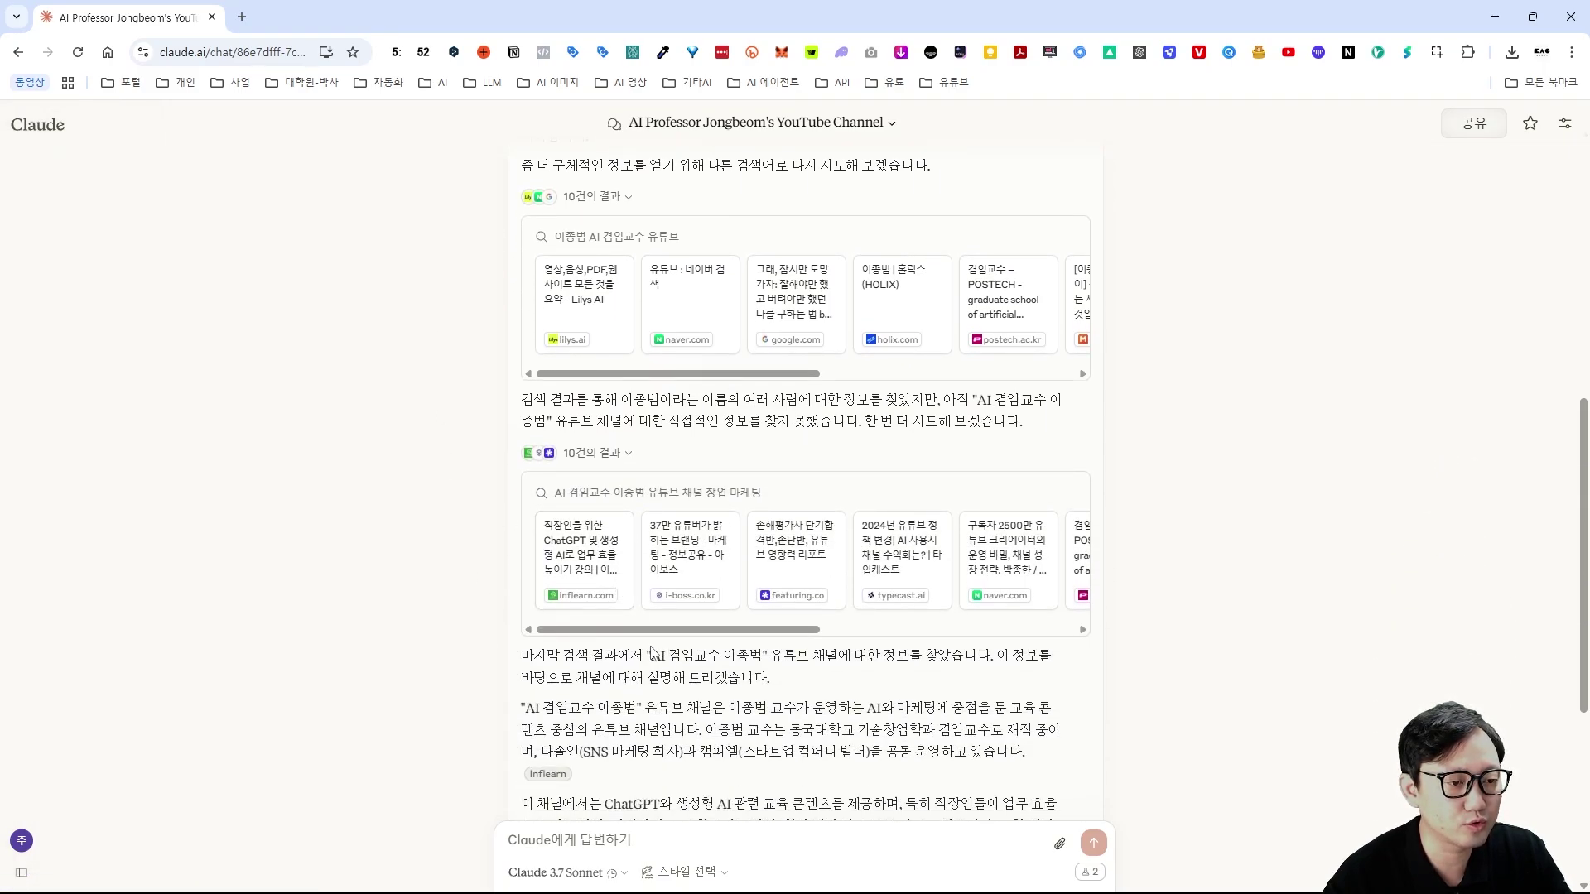
{"action": "left_click", "coordinate": [590, 566]}
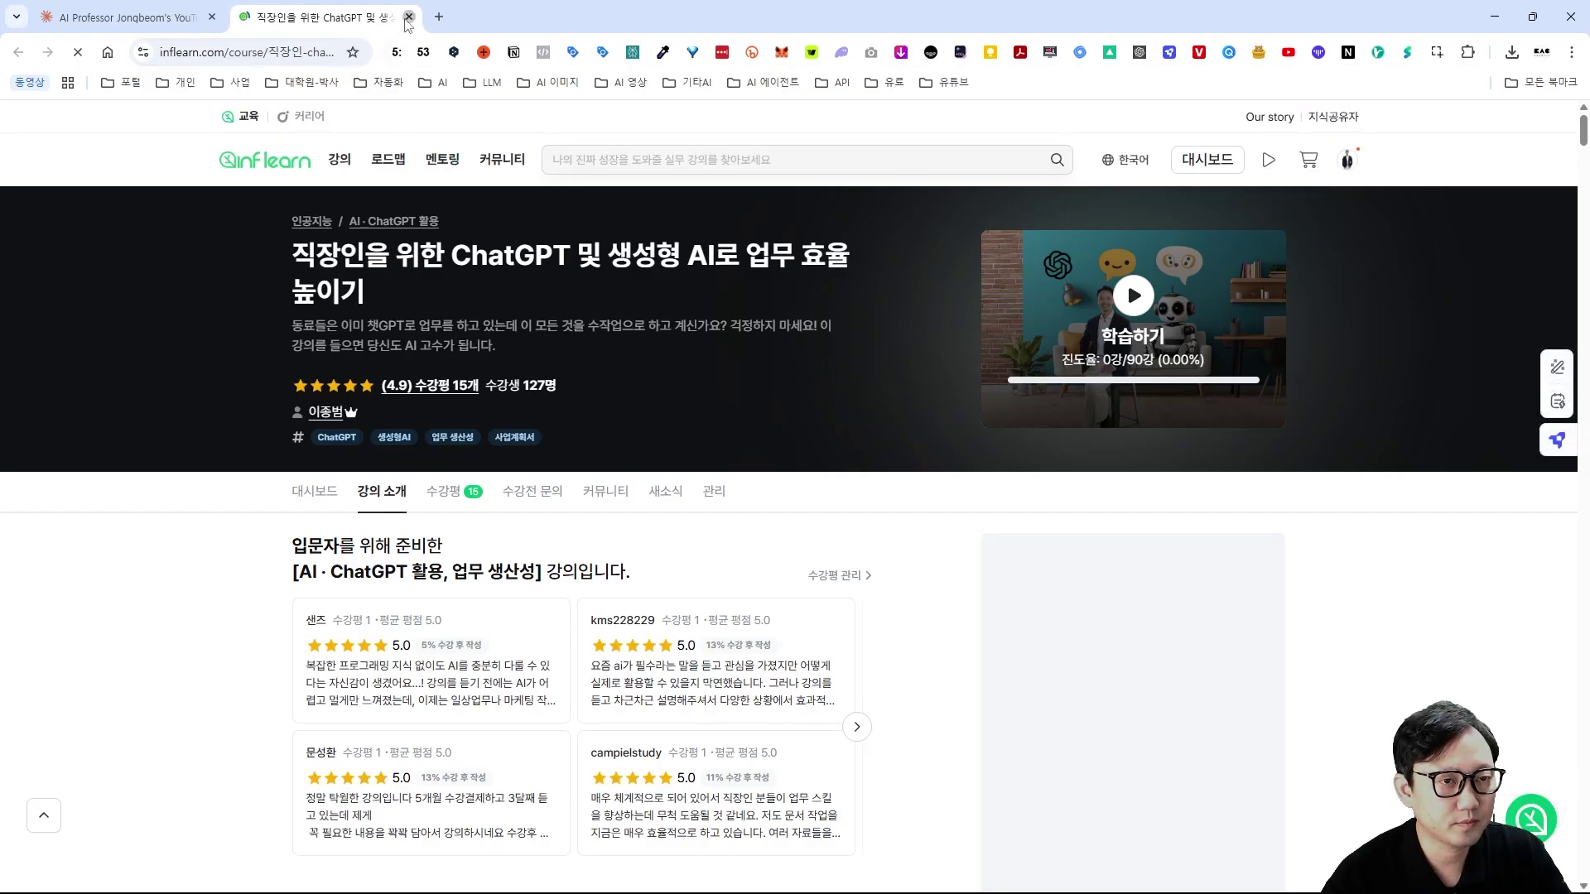
{"action": "left_click", "coordinate": [409, 18]}
- Read through the channel explanation, comparing the successive web searches with the Inflearn source citations in the answer
{"action": "scroll", "coordinate": [493, 466], "scroll_direction": "down", "scroll_amount": 2}
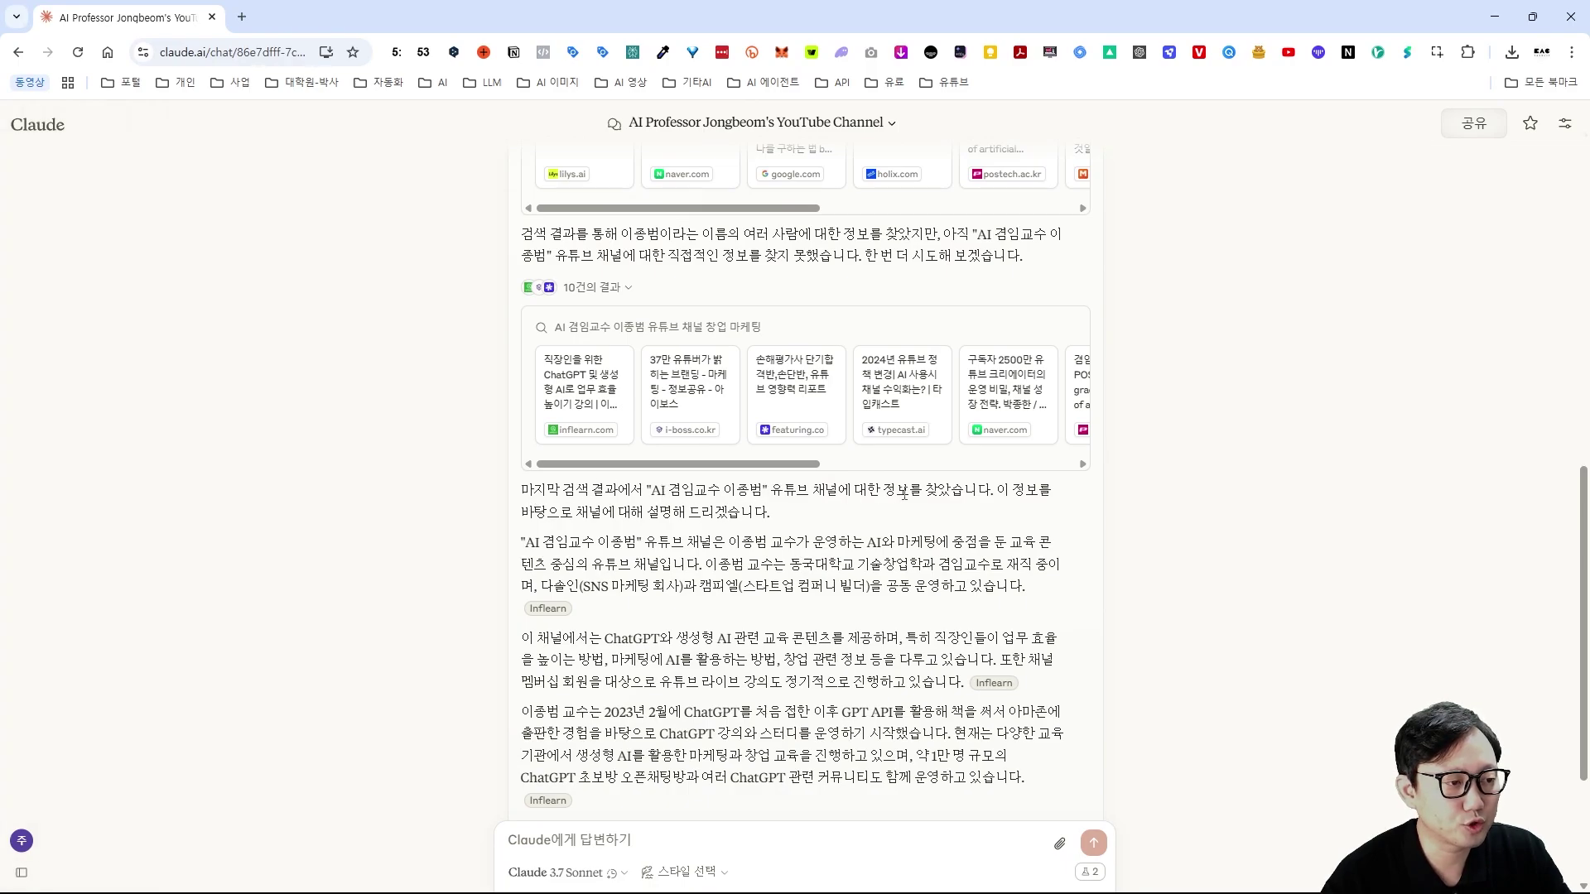
{"action": "scroll", "coordinate": [601, 514], "scroll_direction": "down", "scroll_amount": 3}
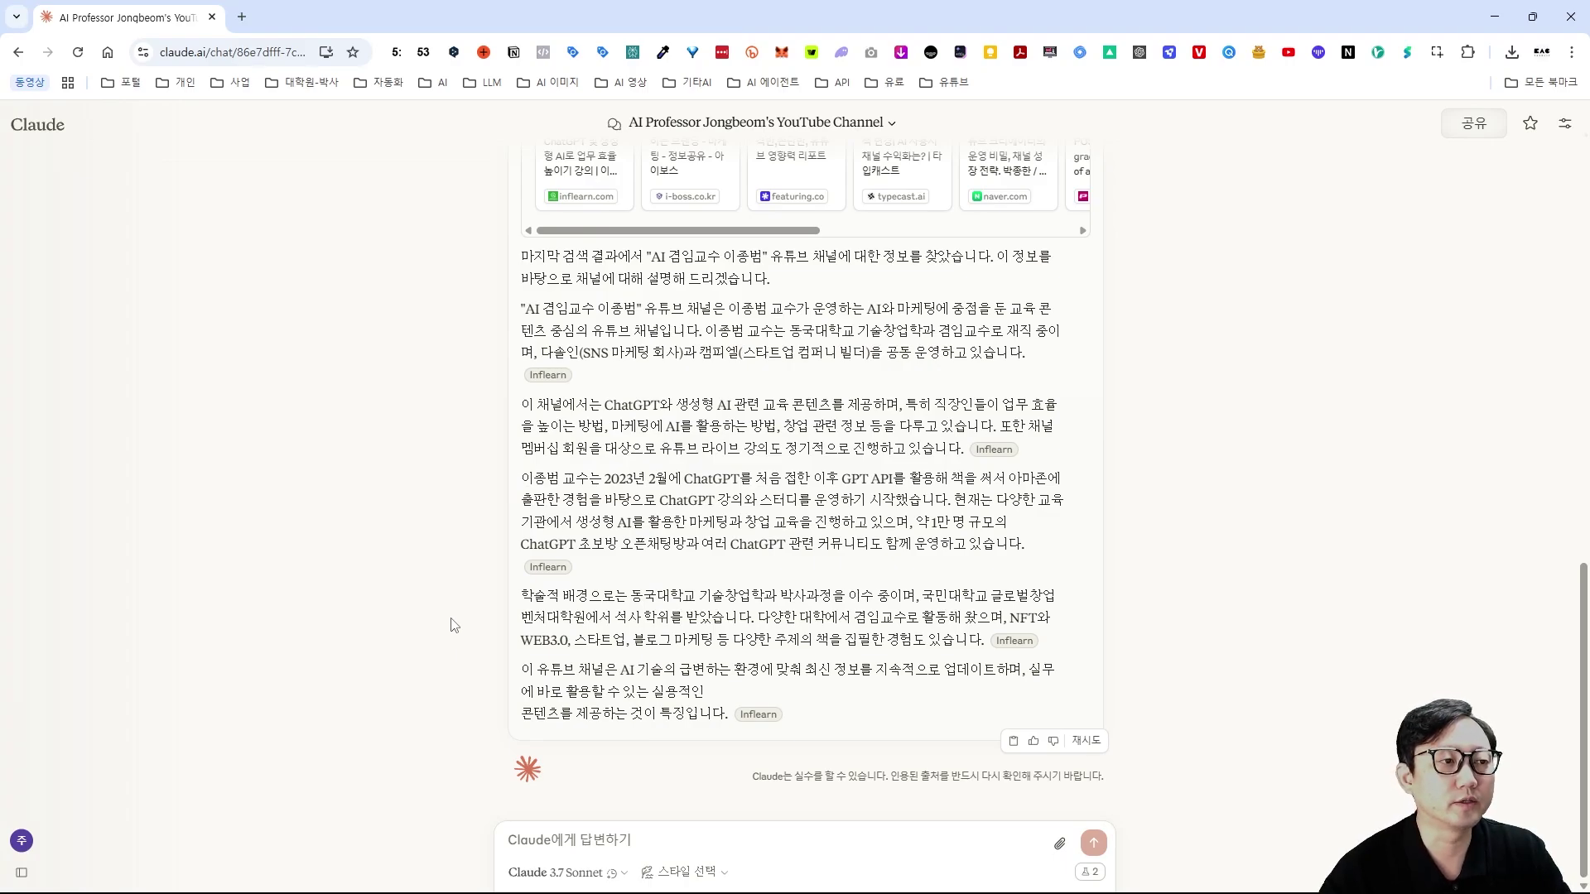
{"action": "scroll", "coordinate": [454, 625], "scroll_direction": "up", "scroll_amount": 3}
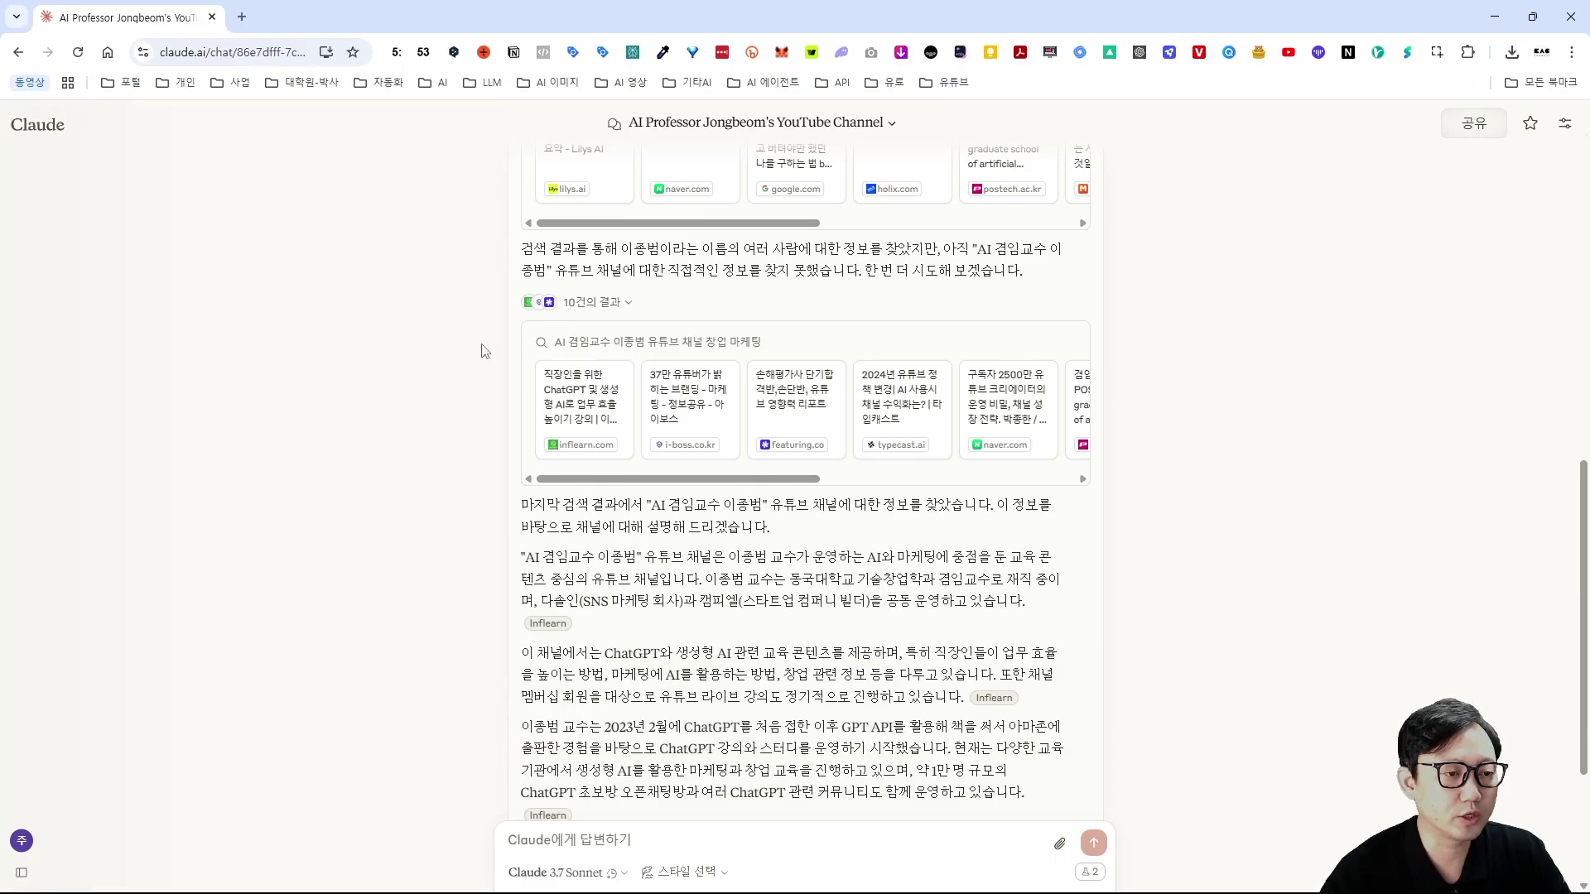
{"action": "scroll", "coordinate": [484, 351], "scroll_direction": "up", "scroll_amount": 15}
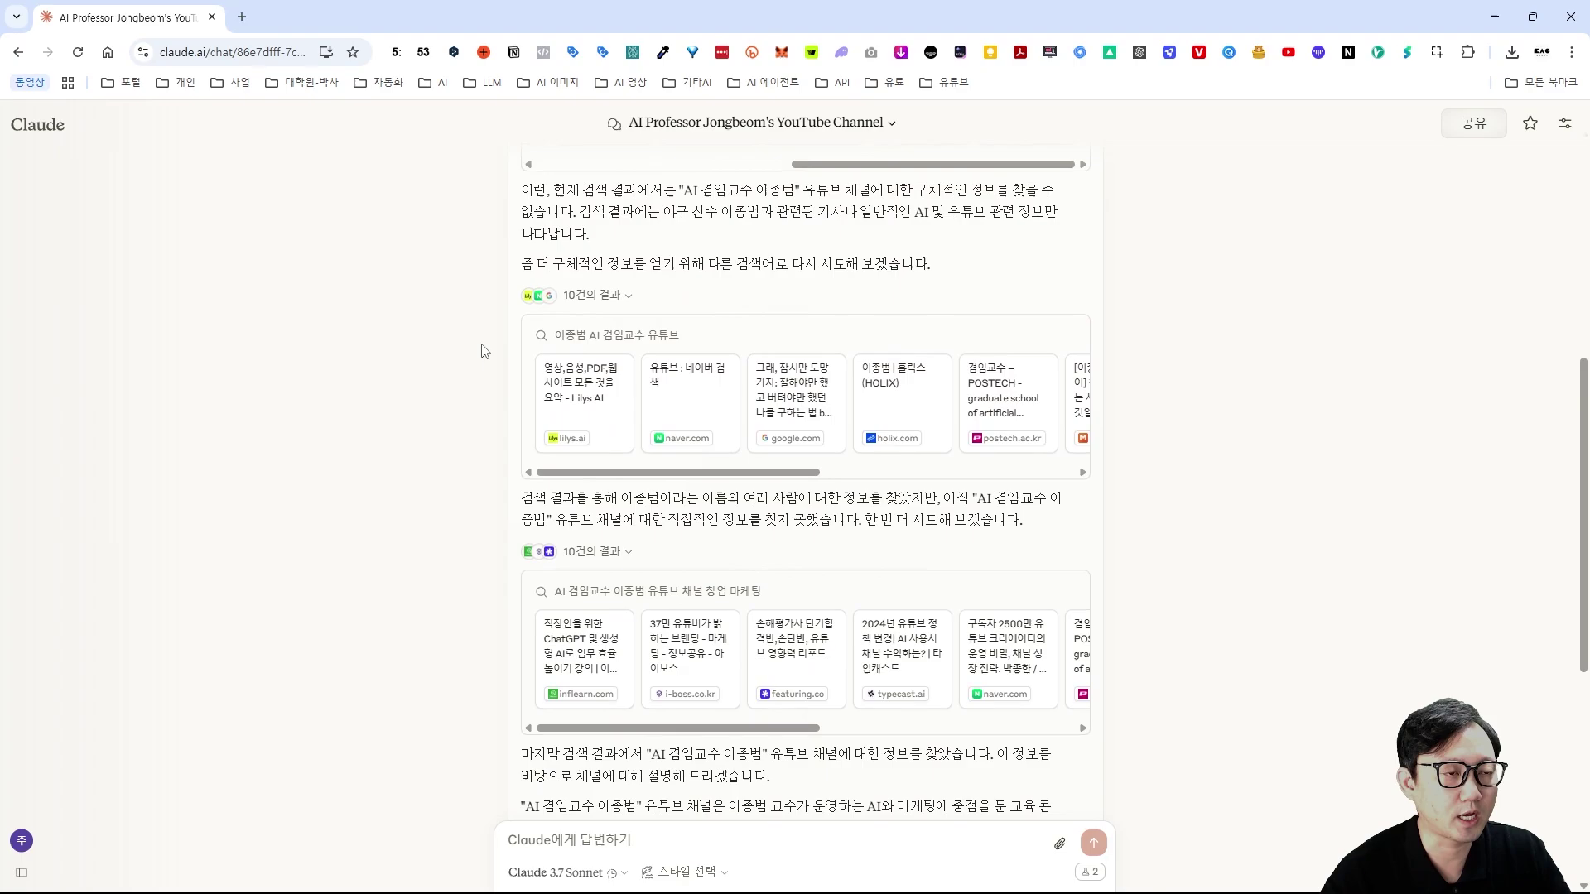
{"action": "scroll", "coordinate": [485, 351], "scroll_direction": "down", "scroll_amount": 4}
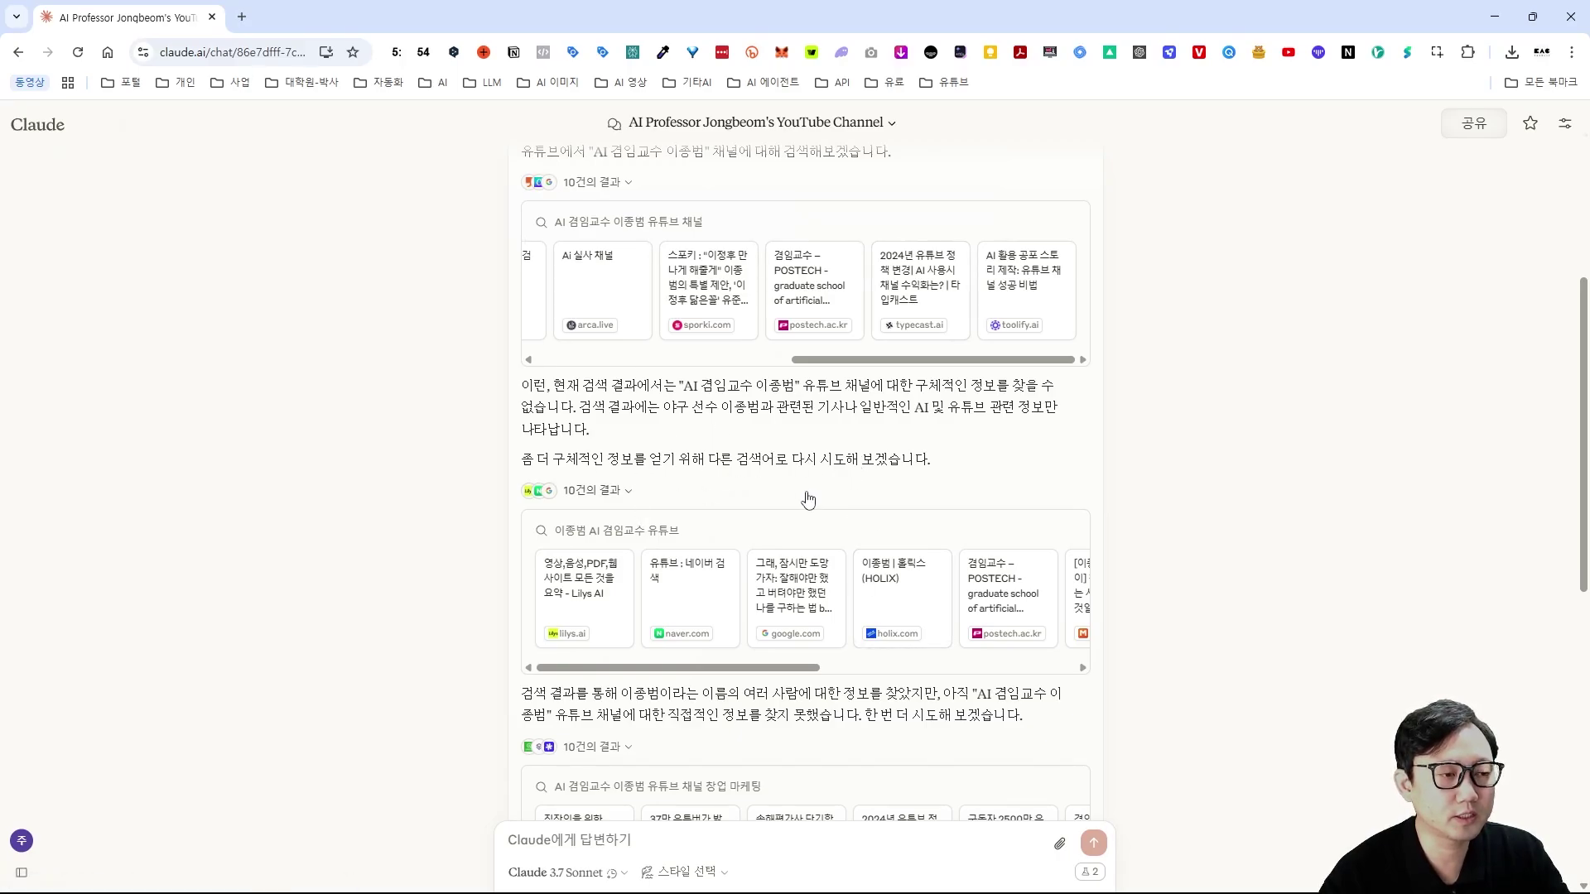
{"action": "scroll", "coordinate": [897, 636], "scroll_direction": "down", "scroll_amount": 2}
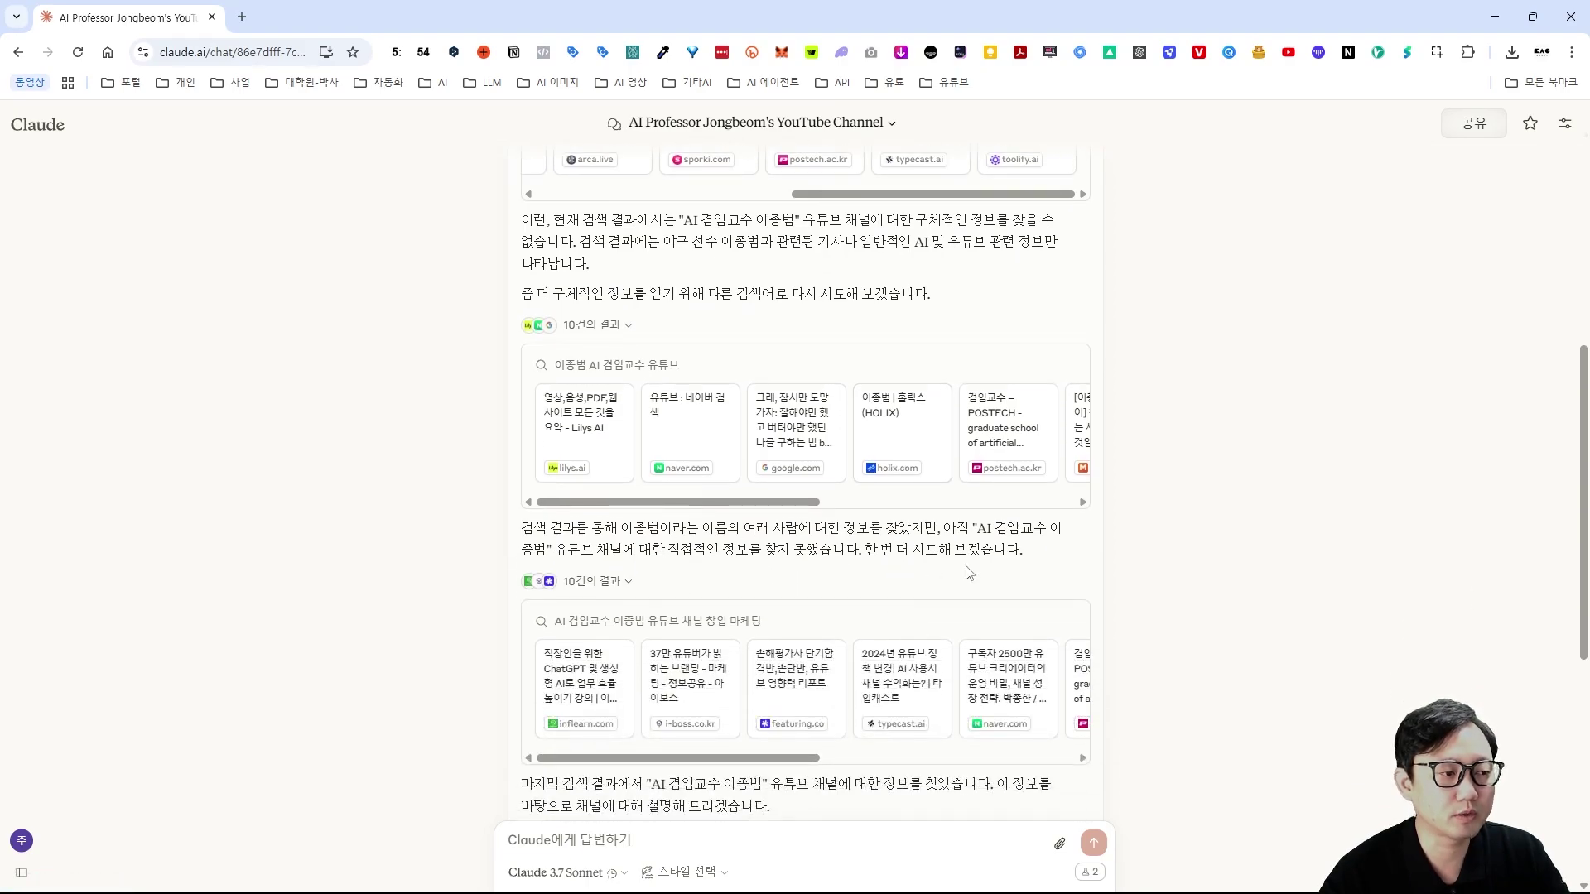
{"action": "scroll", "coordinate": [970, 572], "scroll_direction": "down", "scroll_amount": 1}
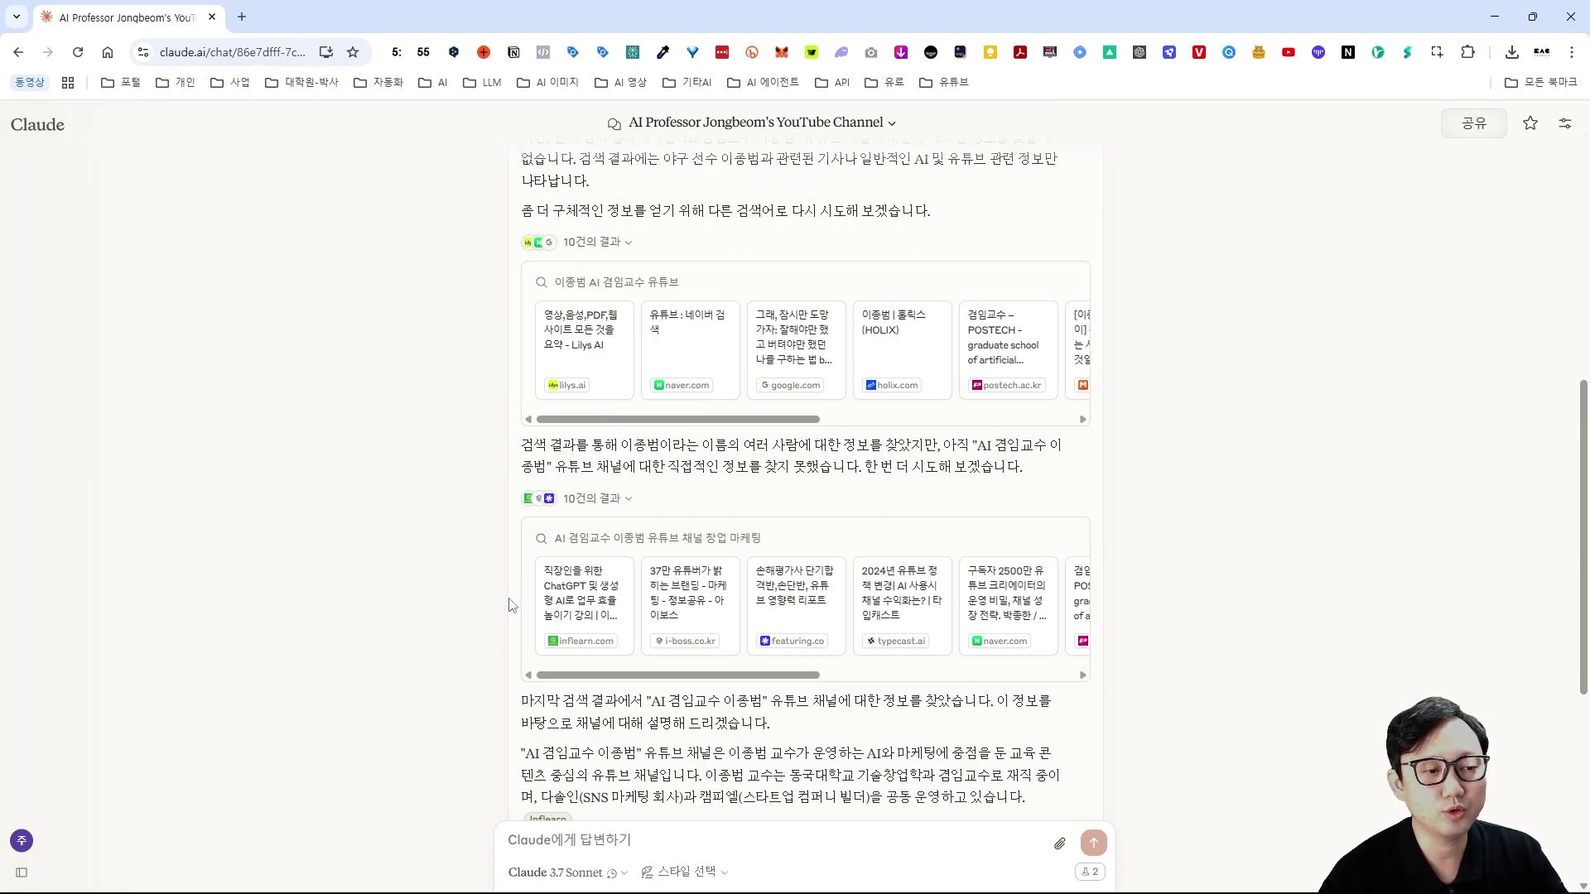
{"action": "scroll", "coordinate": [510, 603], "scroll_direction": "down", "scroll_amount": 3}
{"action": "scroll", "coordinate": [509, 605], "scroll_direction": "down", "scroll_amount": 2}
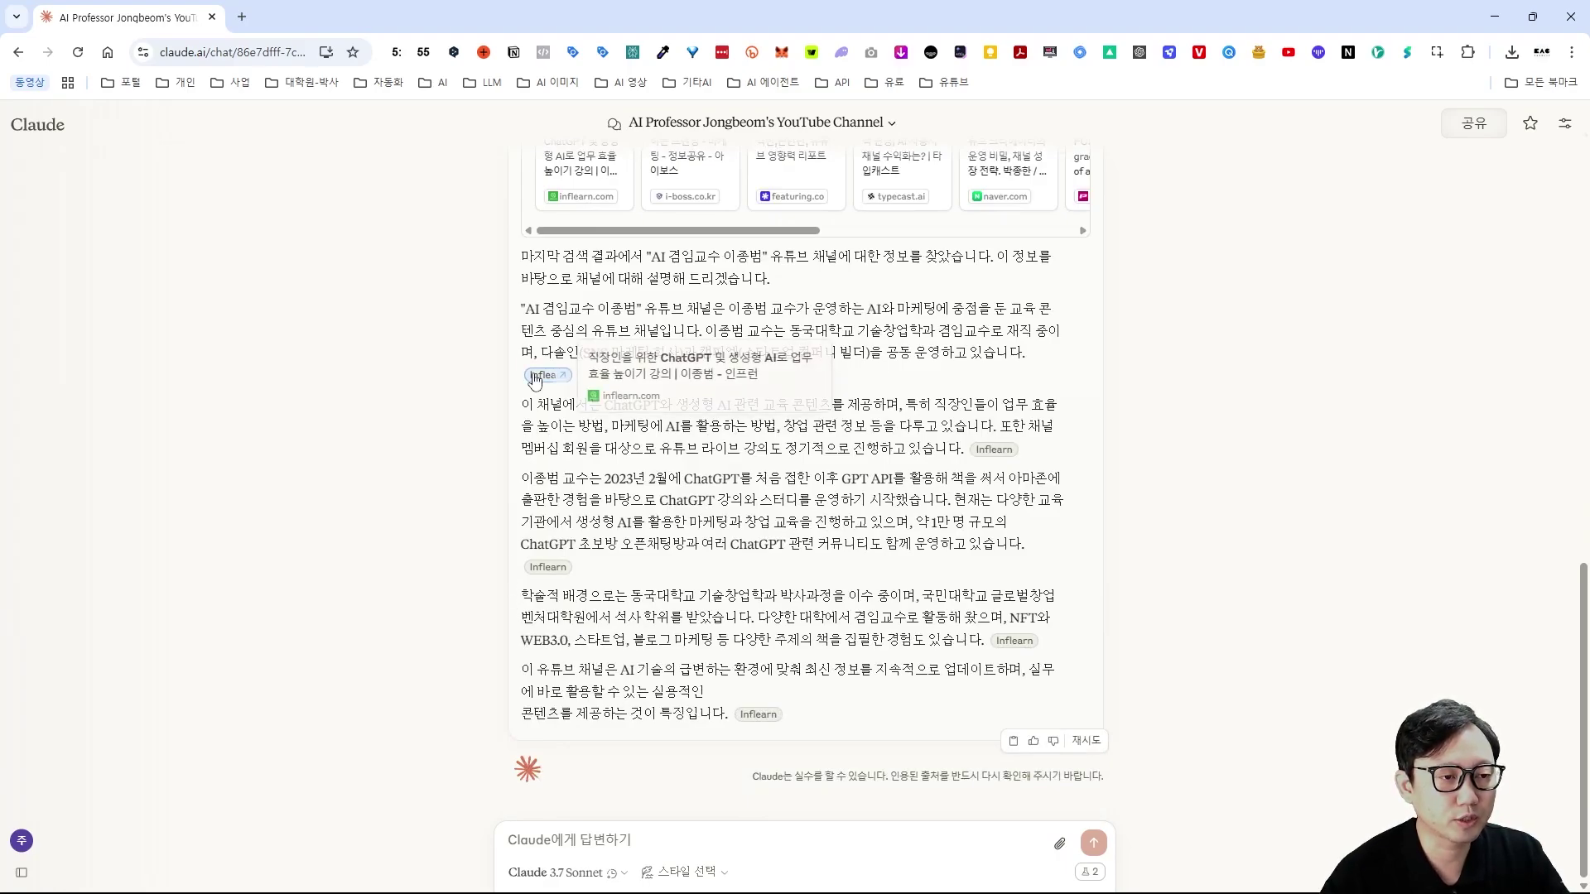
{"action": "mouse_move", "coordinate": [988, 454]}
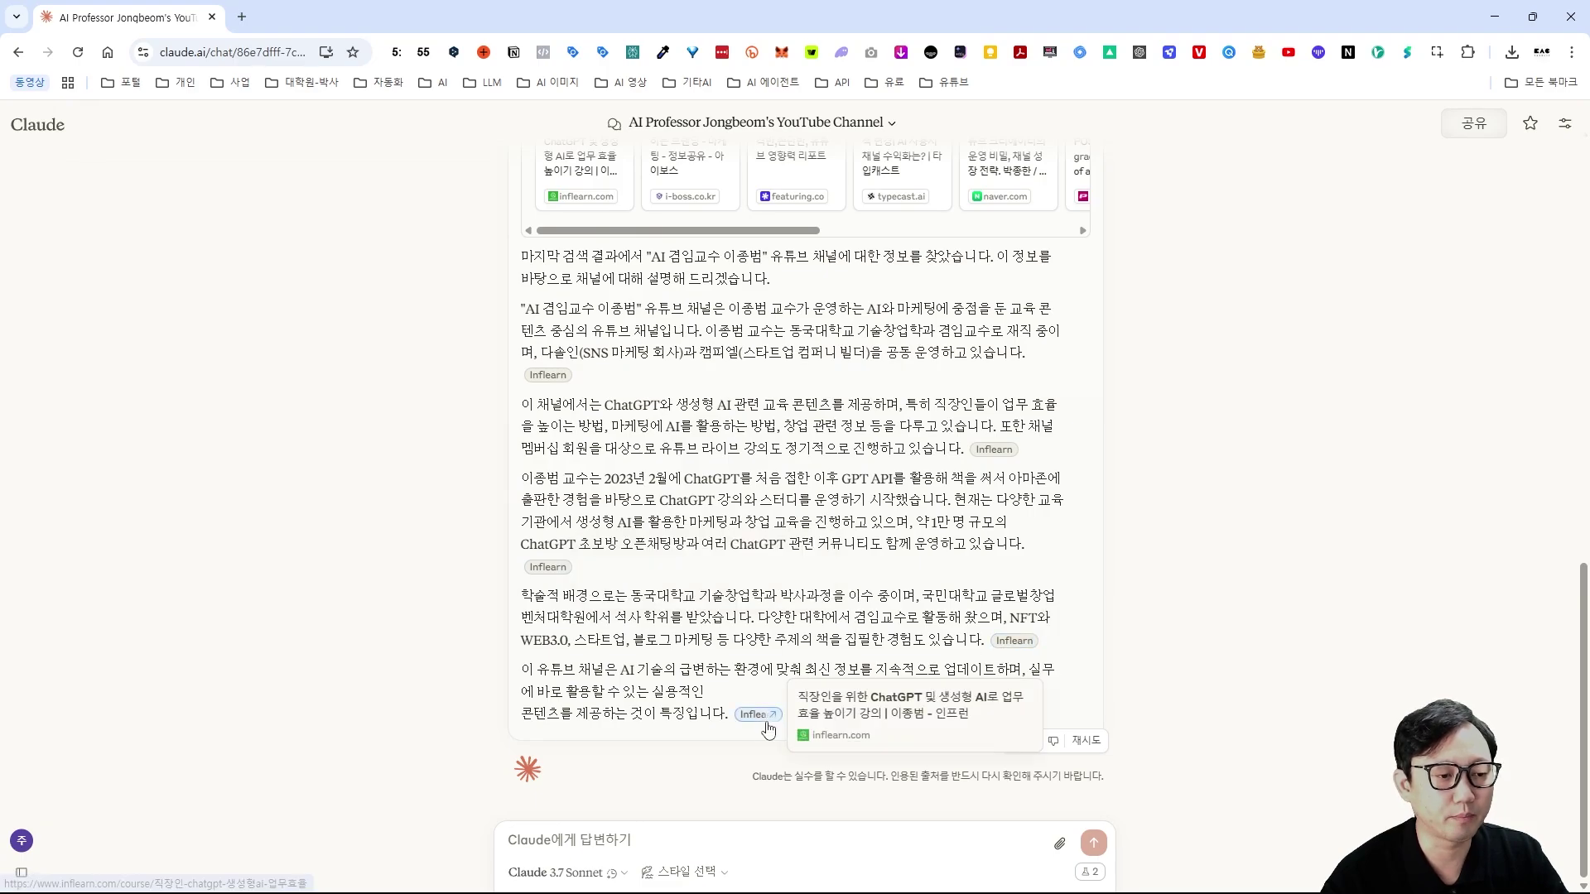
{"action": "scroll", "coordinate": [487, 381], "scroll_direction": "up", "scroll_amount": 5}
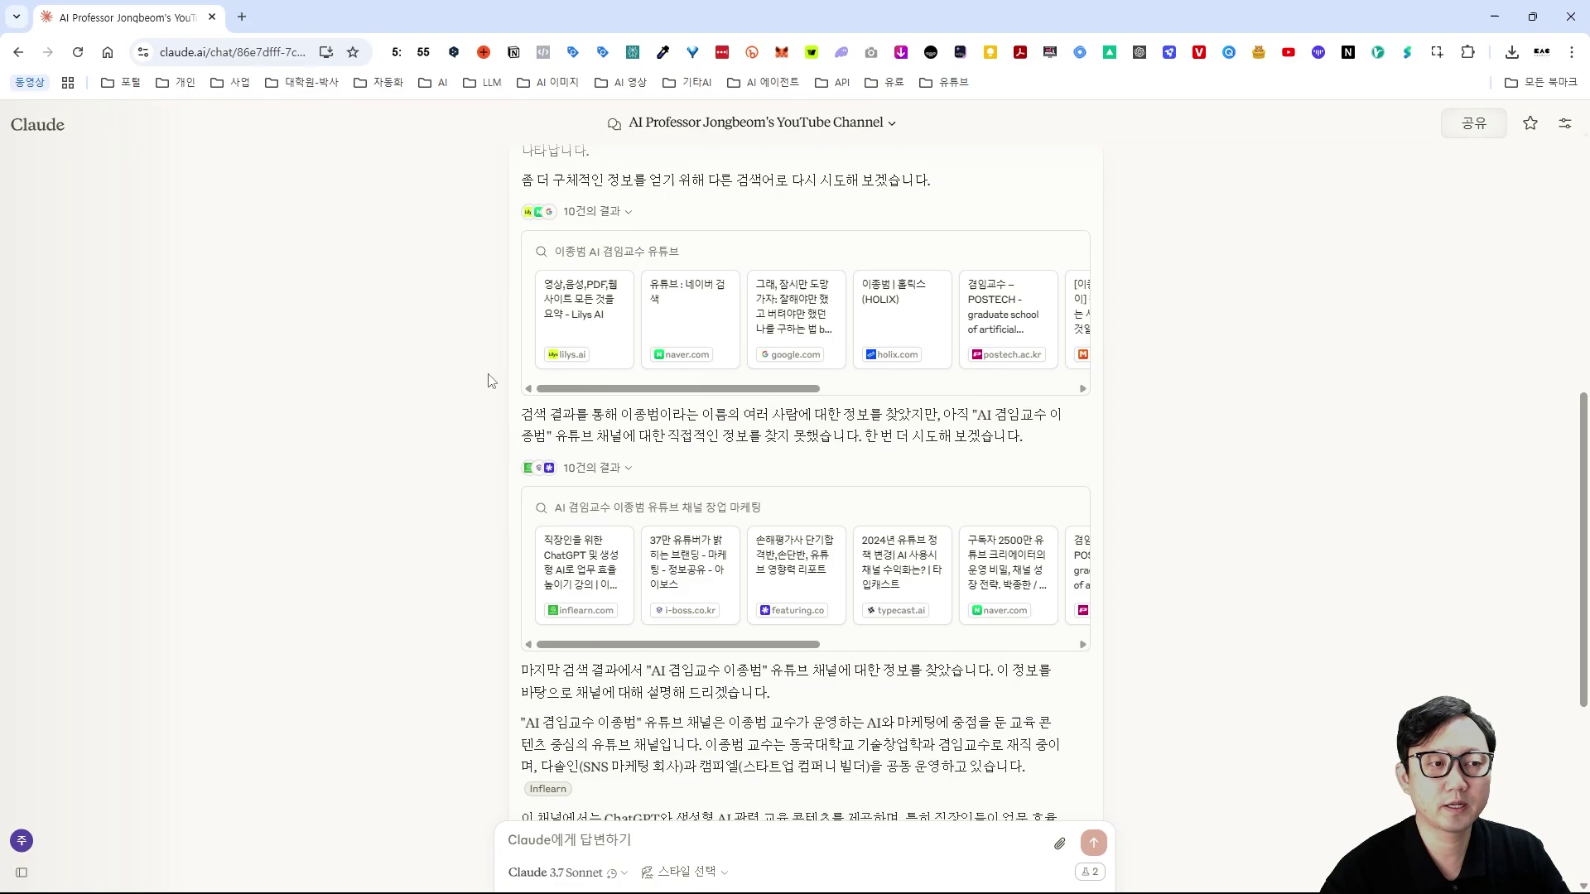
- Start a new chat and send "인도에 화장품 시장에 진출하고자 해. 인도의 힌디어로 된 뉴스나 리포트를 통해 립스틱 시장에 대해서 조사해줘"
{"action": "left_click", "coordinate": [73, 131]}
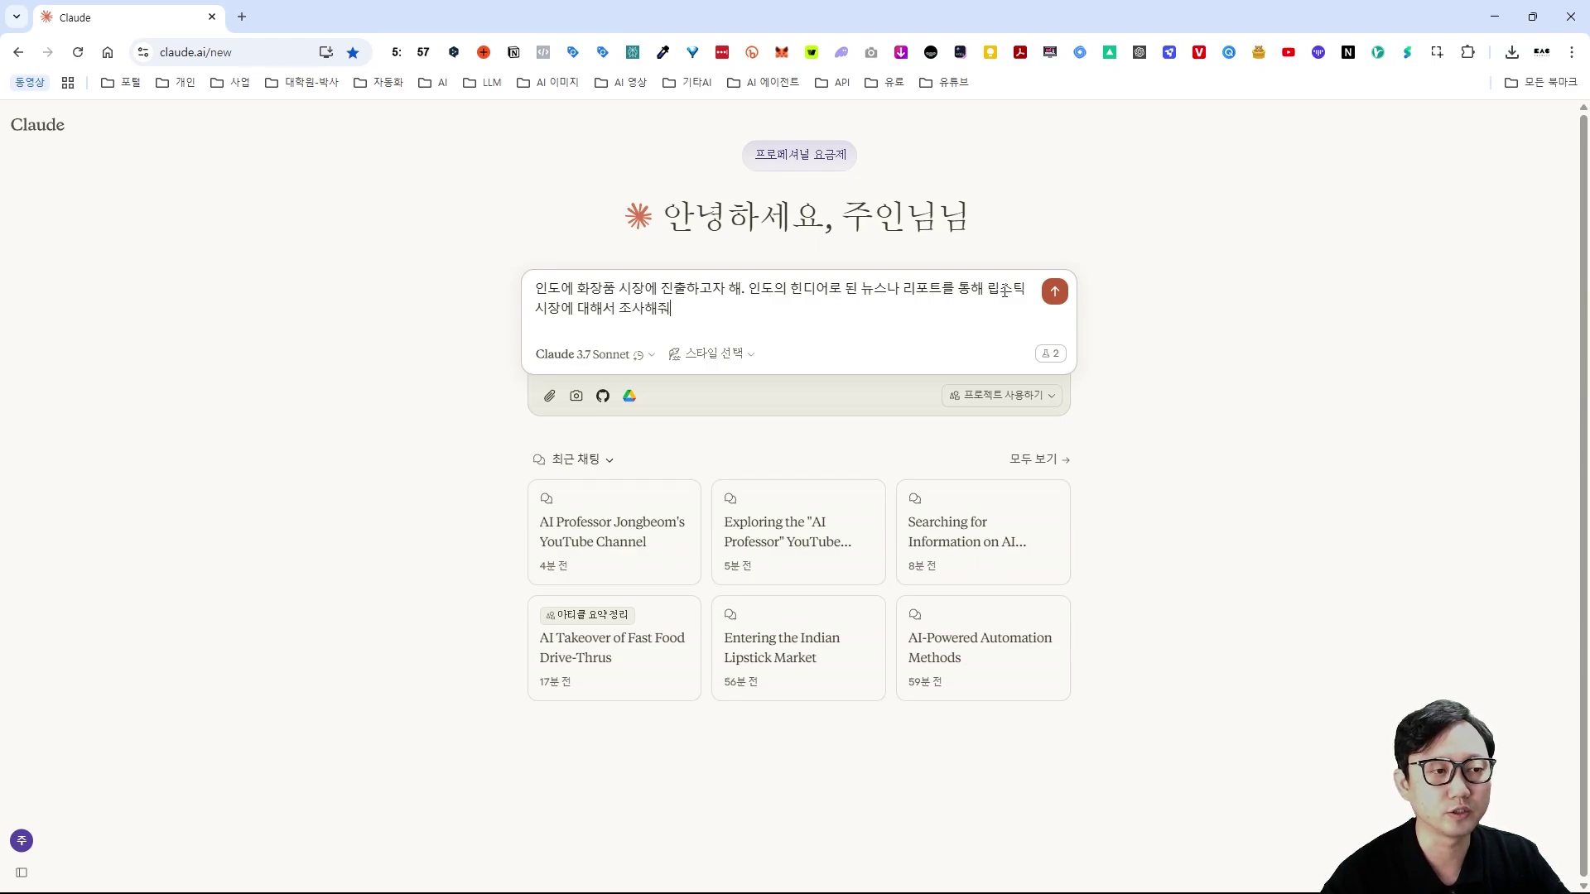
{"action": "left_click", "coordinate": [1052, 291]}
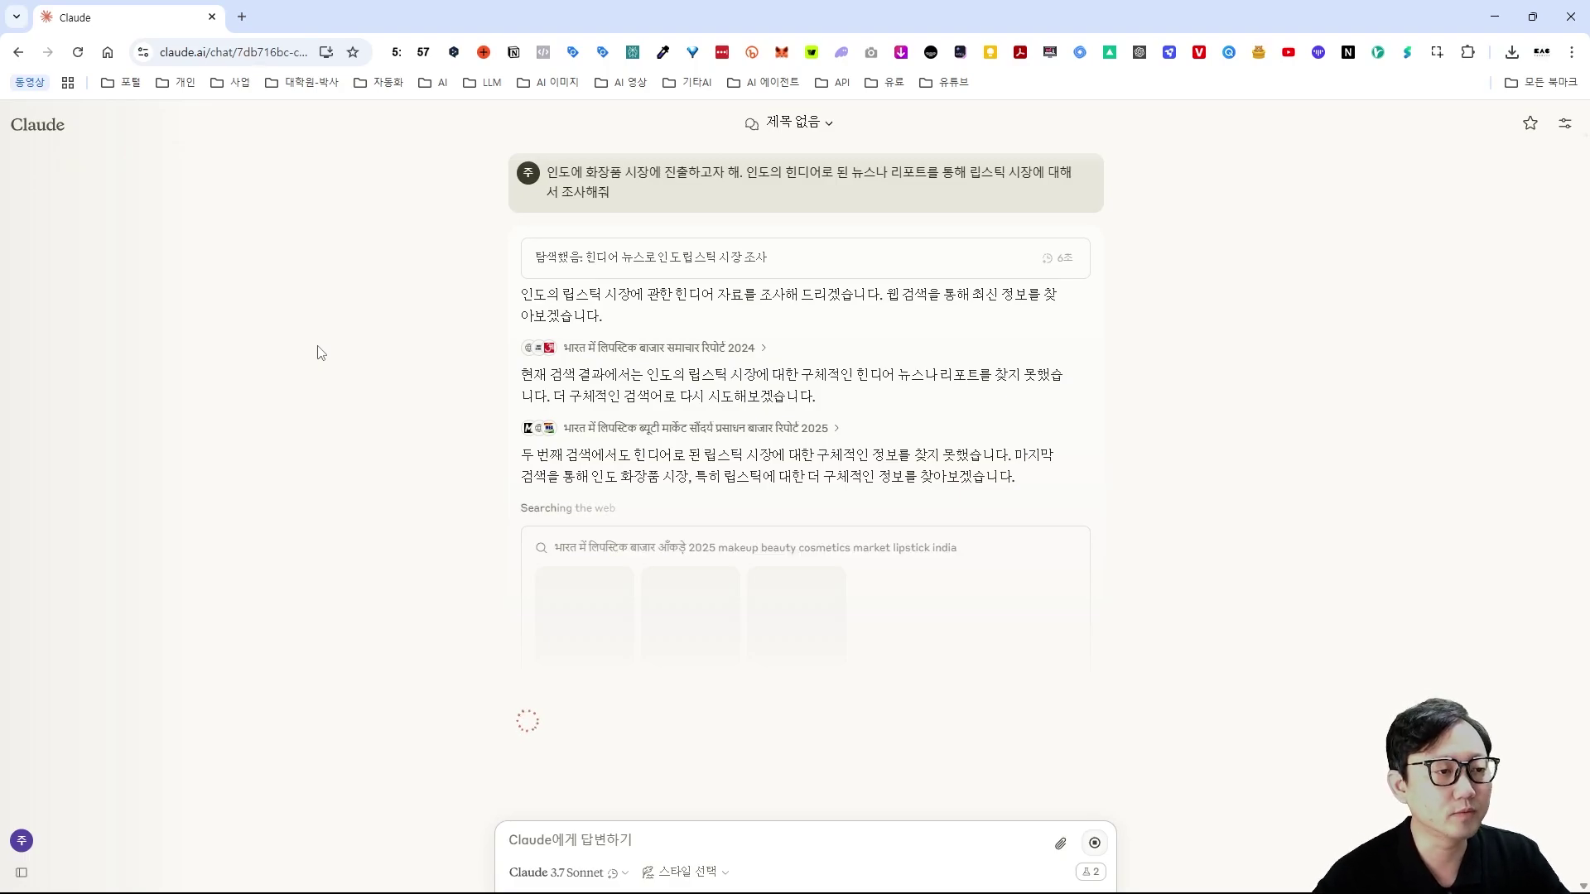
- Expand the sources of the first and second Hindi web searches and browse the second search's result cards to the end
{"action": "left_click", "coordinate": [667, 349]}
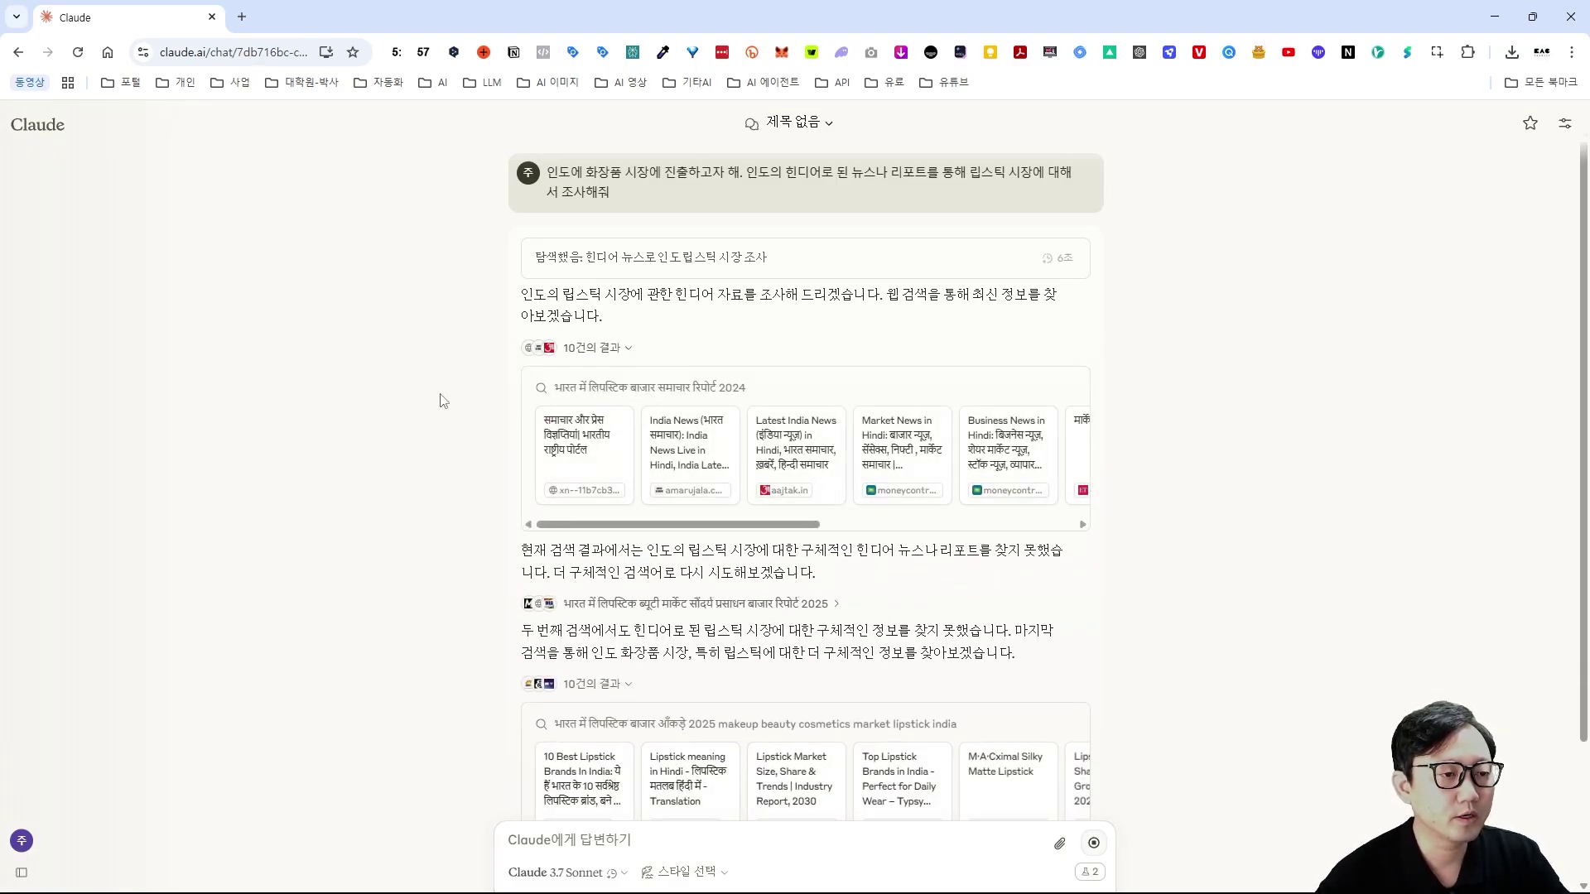
{"action": "left_click_drag", "start_coordinate": [615, 525], "coordinate": [573, 538]}
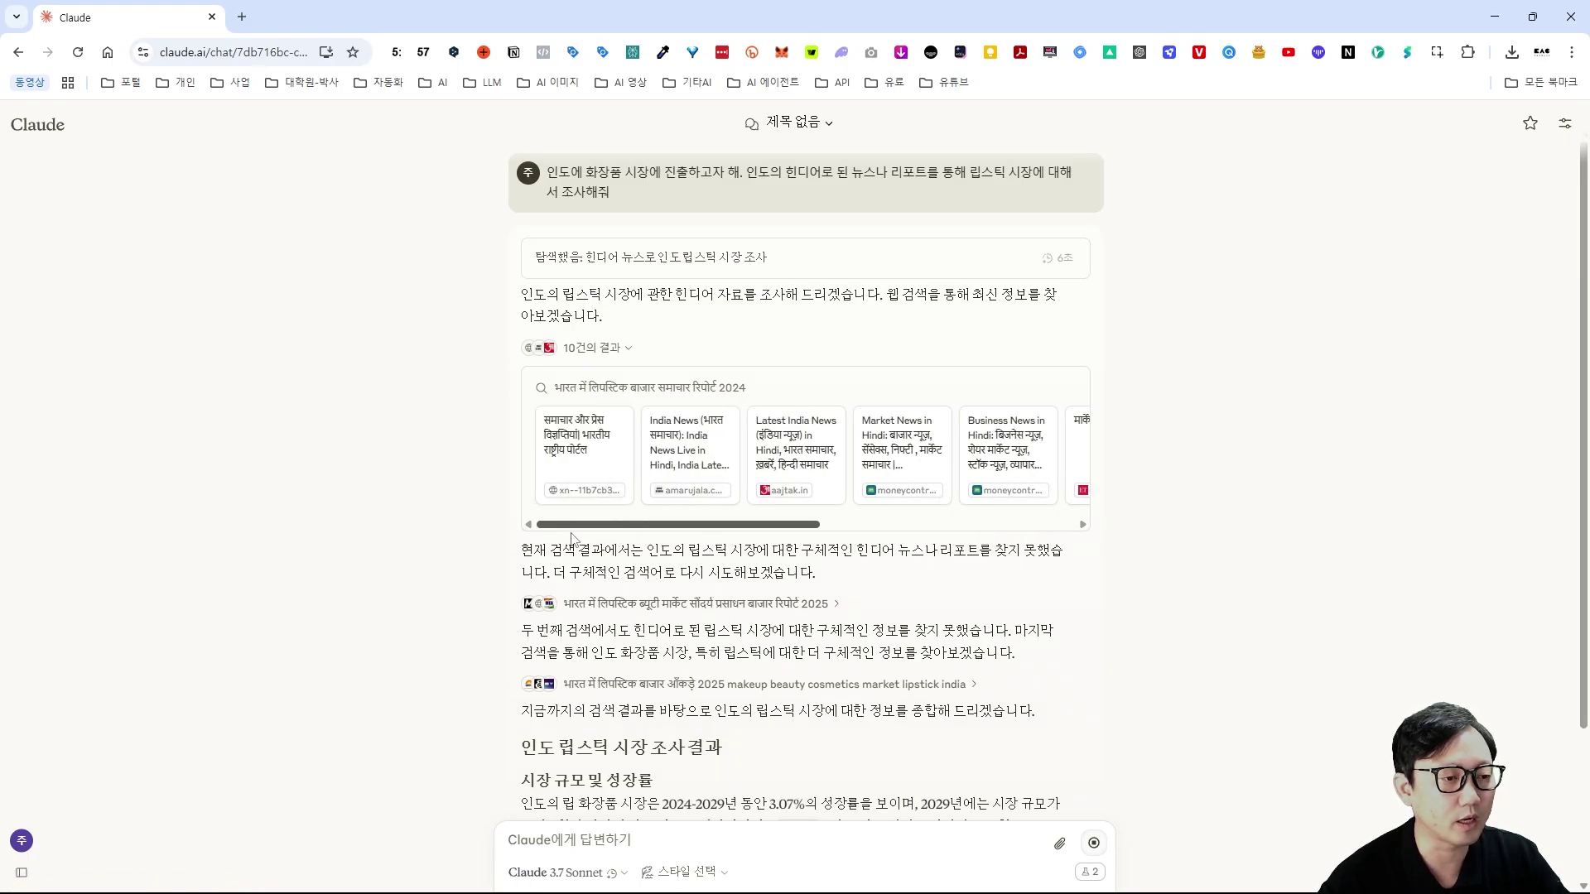
{"action": "left_click", "coordinate": [661, 604]}
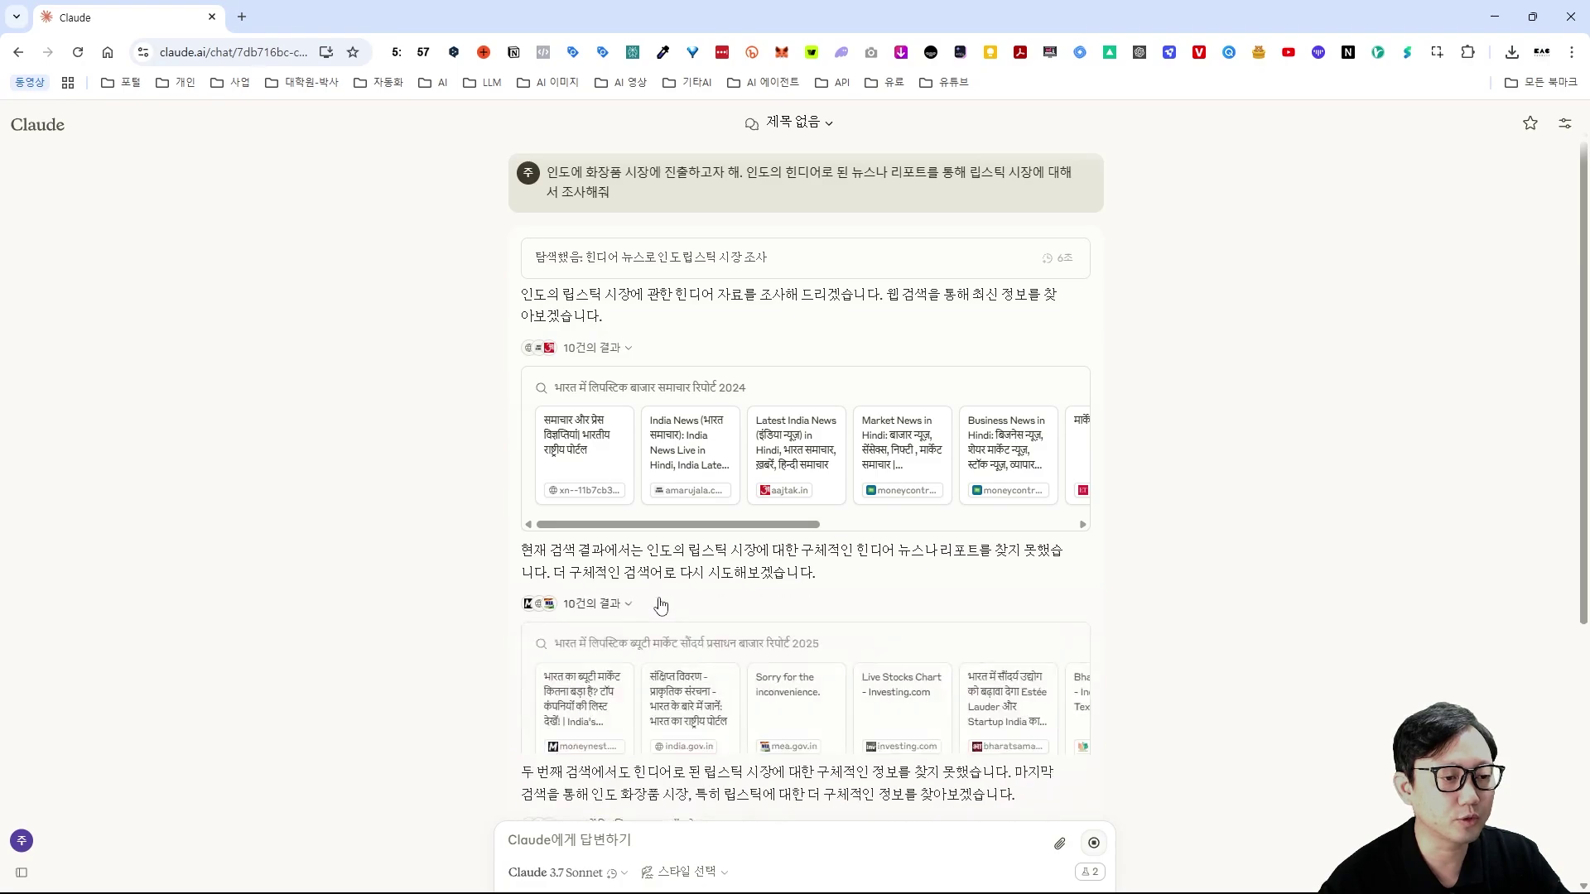
{"action": "scroll", "coordinate": [530, 572], "scroll_direction": "down", "scroll_amount": 2}
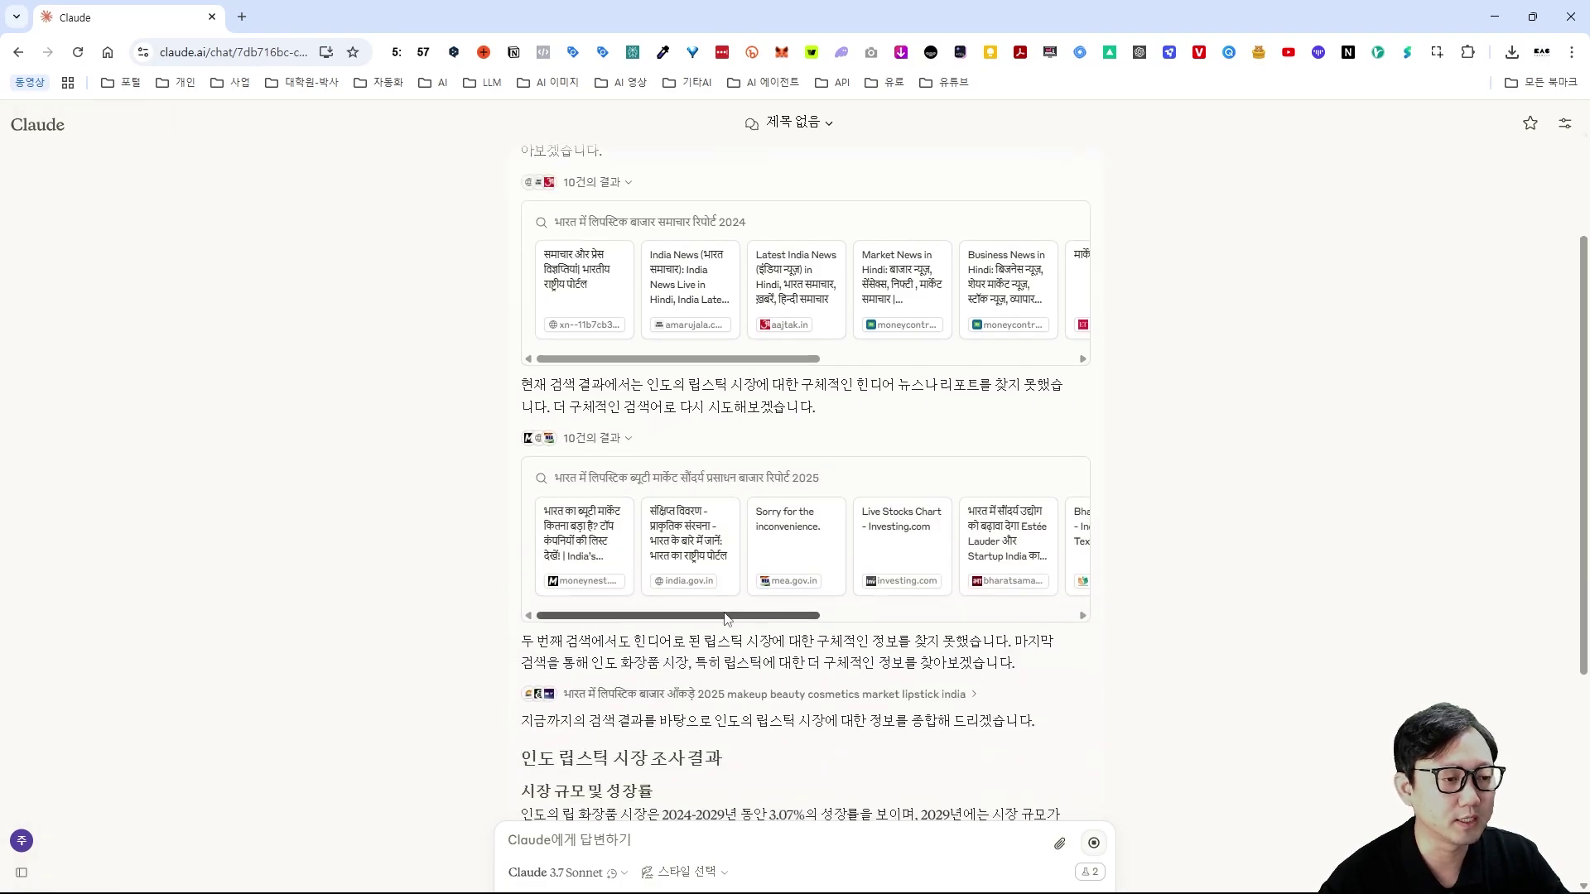
{"action": "scroll", "coordinate": [725, 618], "scroll_direction": "right", "scroll_amount": 6}
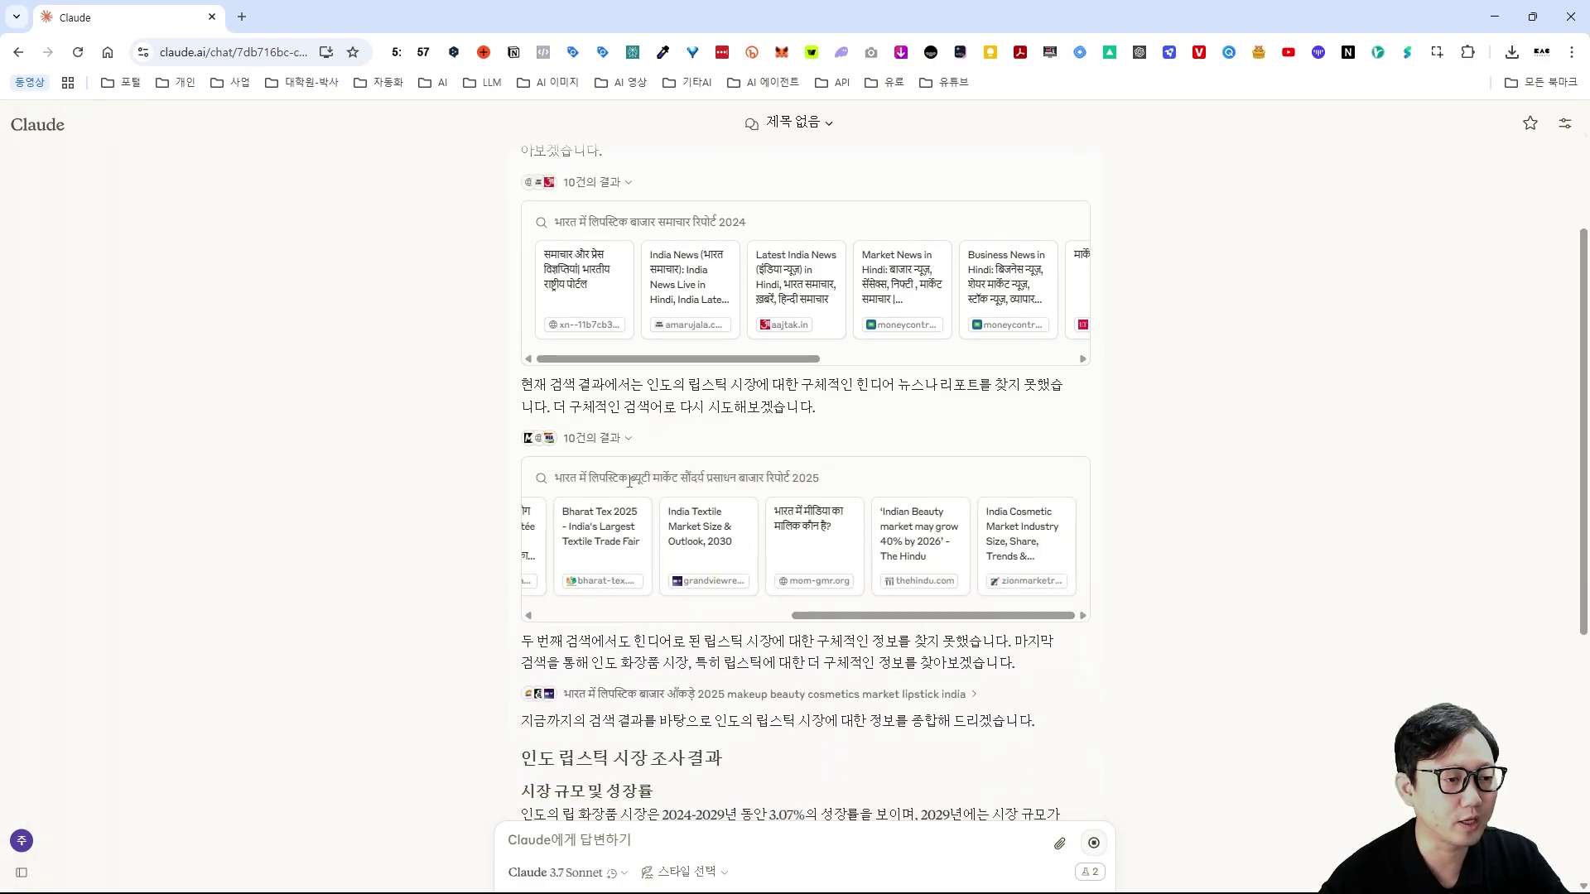
{"action": "scroll", "coordinate": [446, 611], "scroll_direction": "down", "scroll_amount": 1}
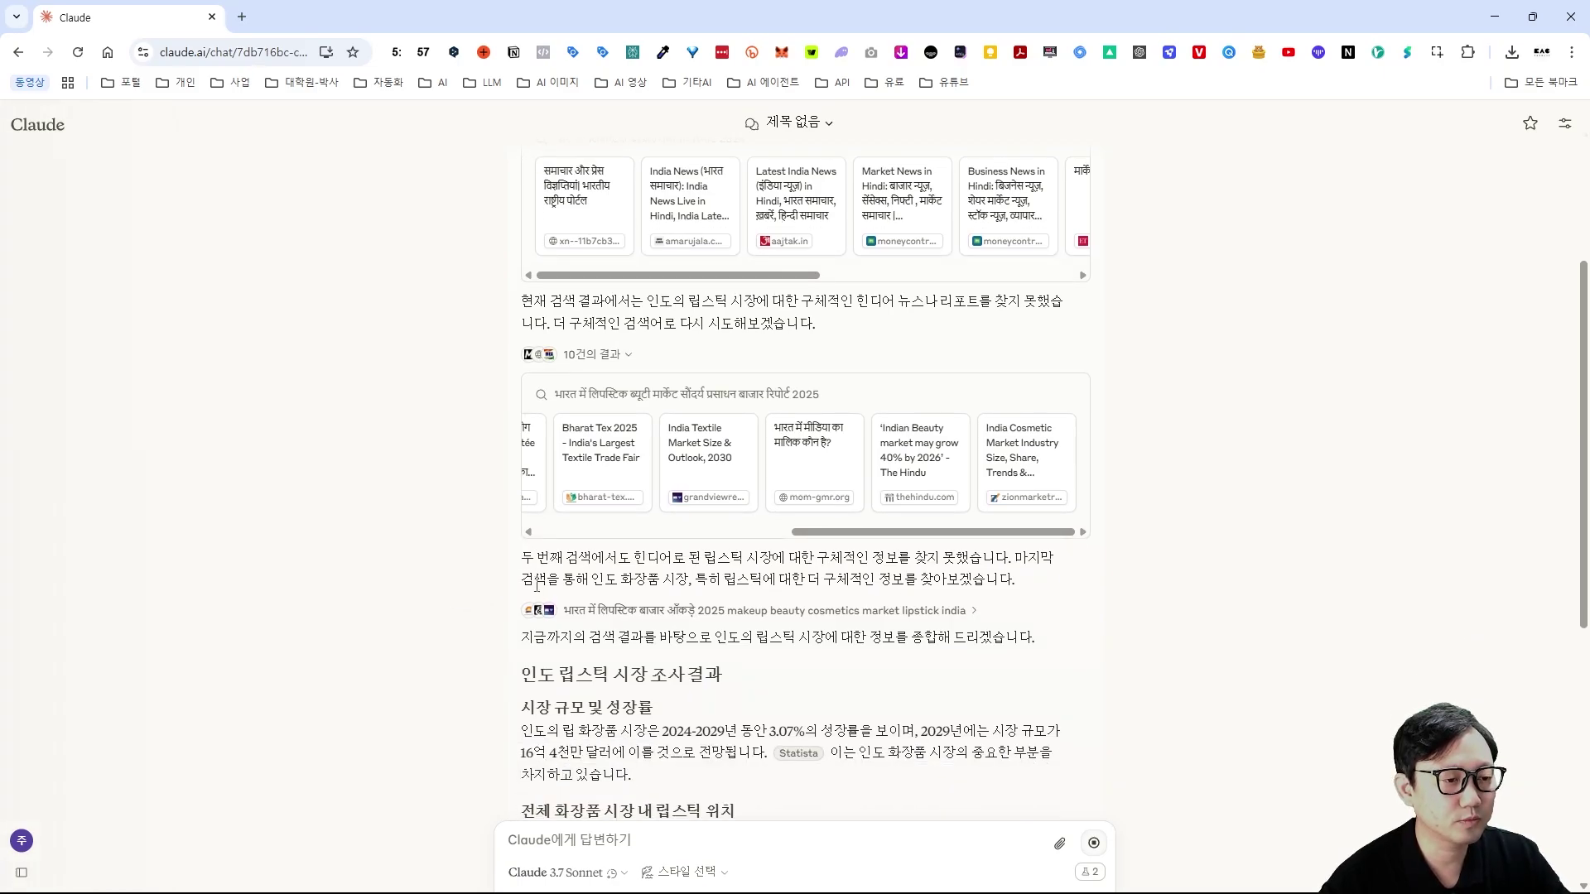
- Expand the third web search's sources on India's lipstick market and browse through its result cards
{"action": "left_click", "coordinate": [656, 612]}
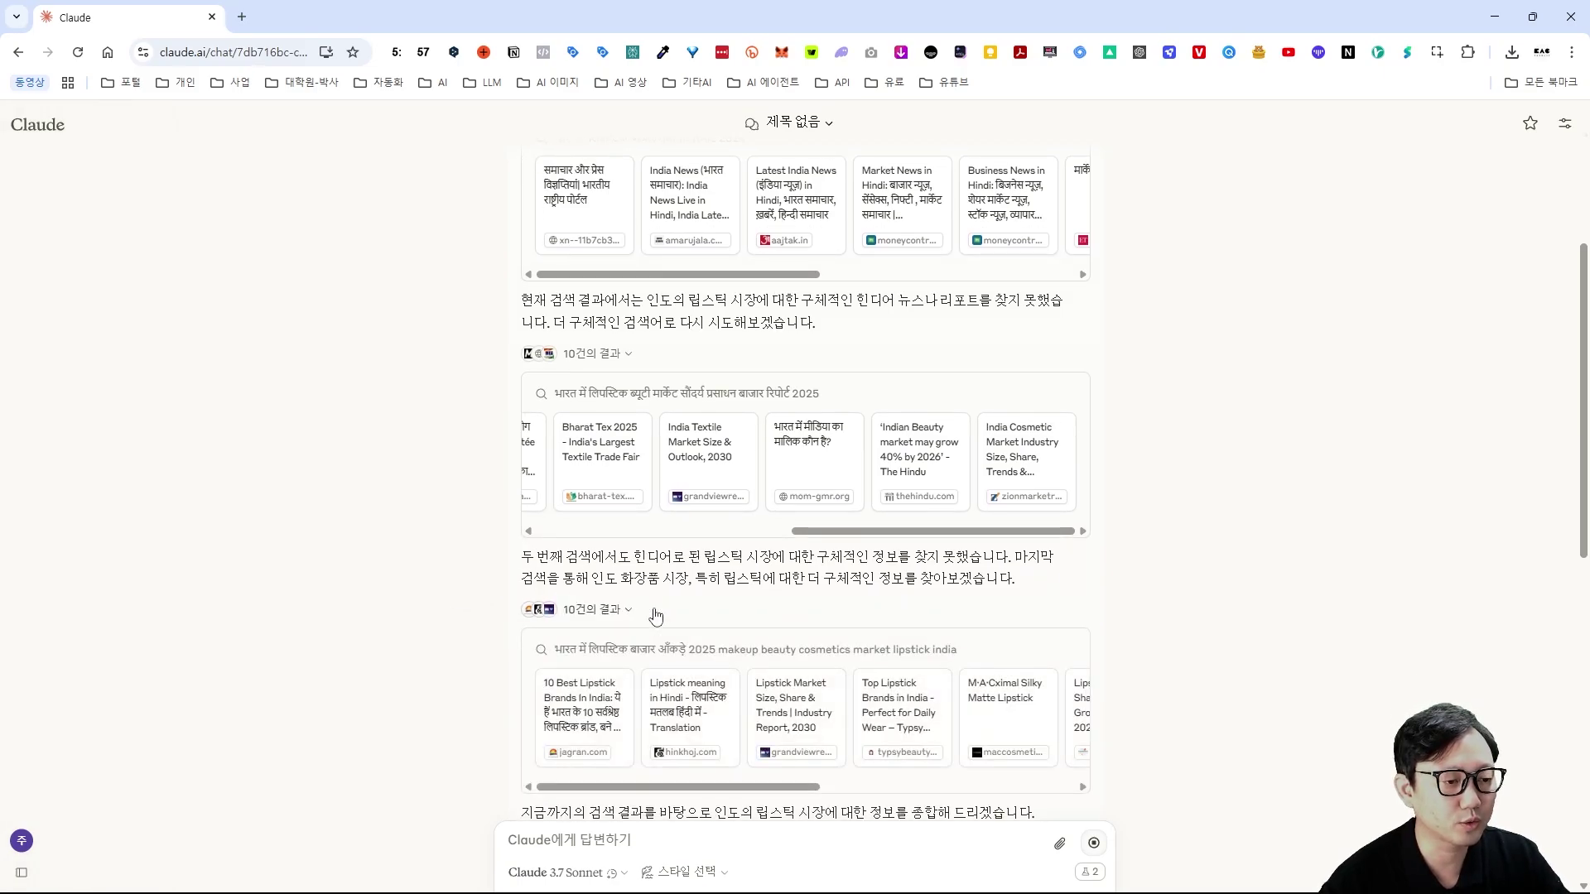
{"action": "scroll", "coordinate": [656, 617], "scroll_direction": "down", "scroll_amount": 2}
{"action": "scroll", "coordinate": [663, 627], "scroll_direction": "right", "scroll_amount": 5}
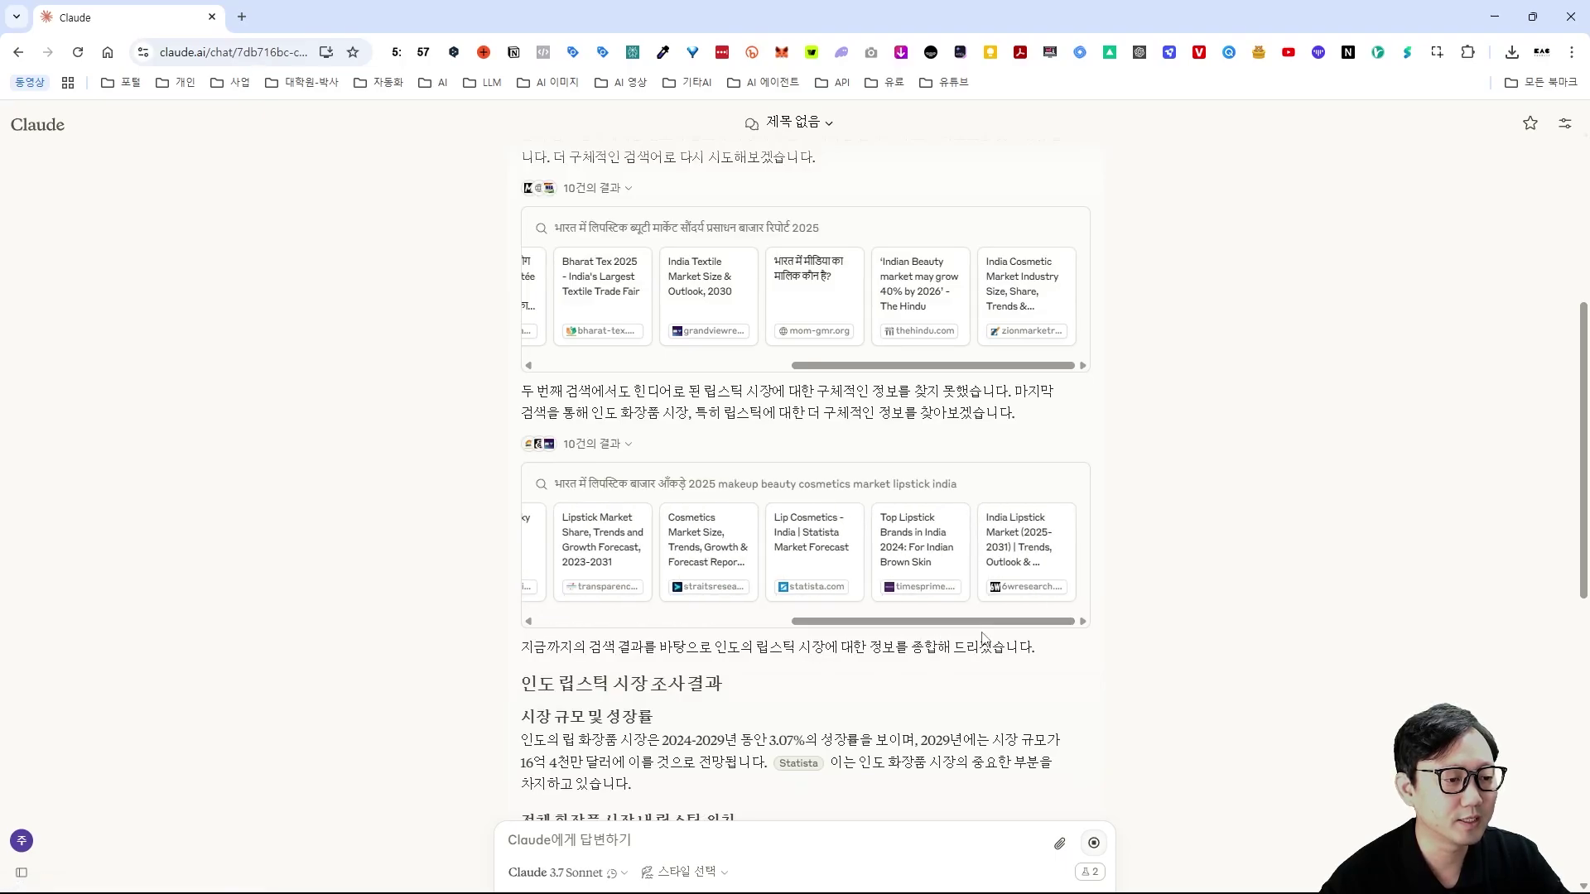
- Read through the India lipstick market report from market size to conclusion, comparing its source citations with the three web searches
{"action": "scroll", "coordinate": [415, 625], "scroll_direction": "down", "scroll_amount": 3}
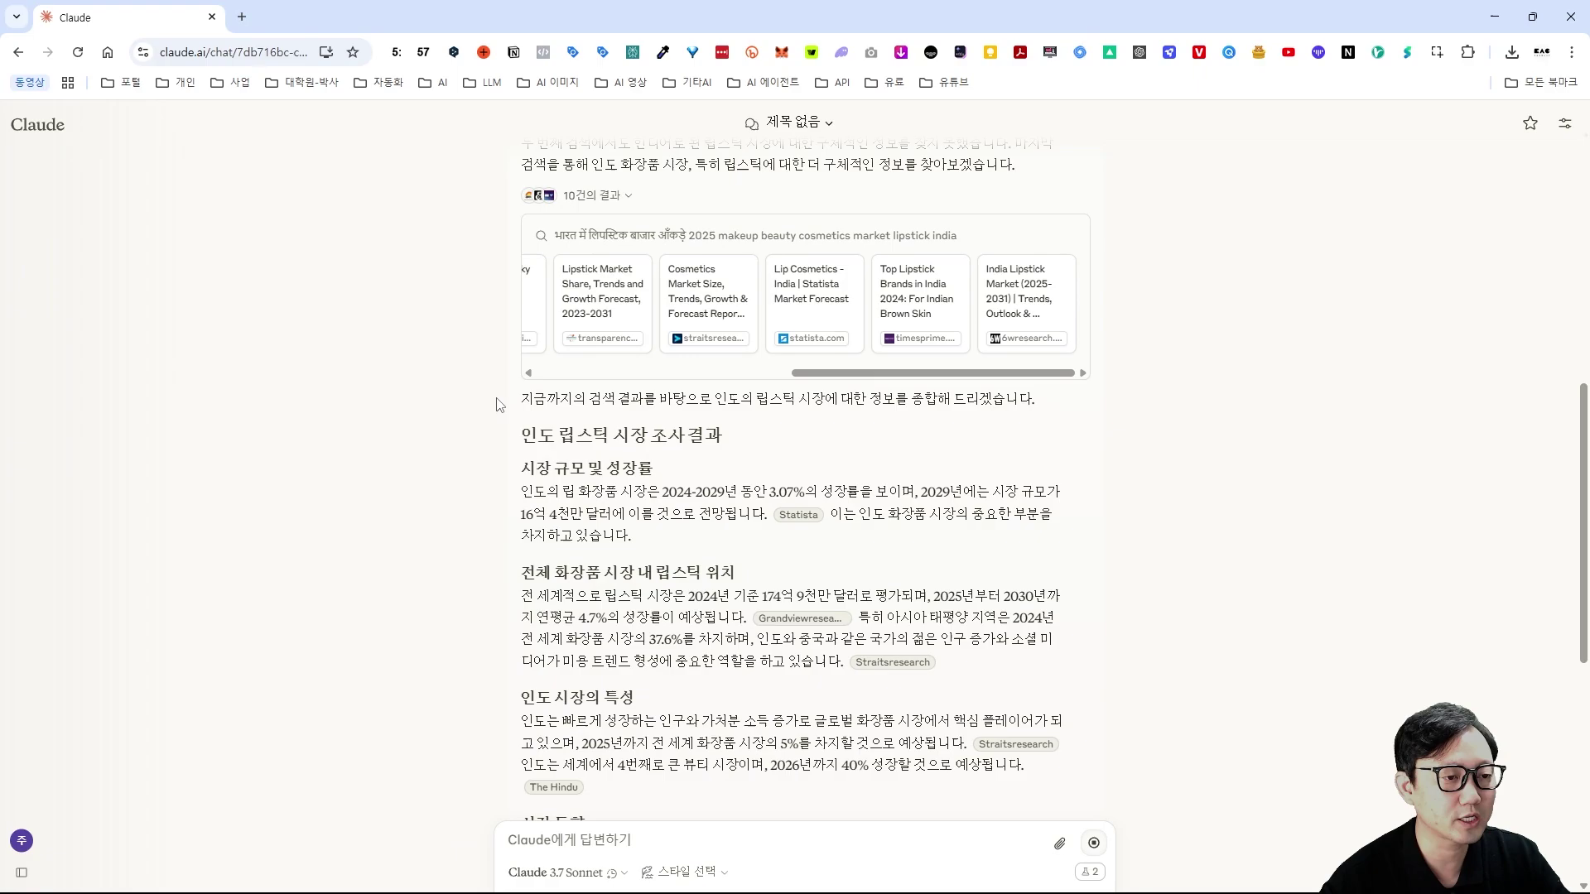
{"action": "scroll", "coordinate": [487, 522], "scroll_direction": "down", "scroll_amount": 7}
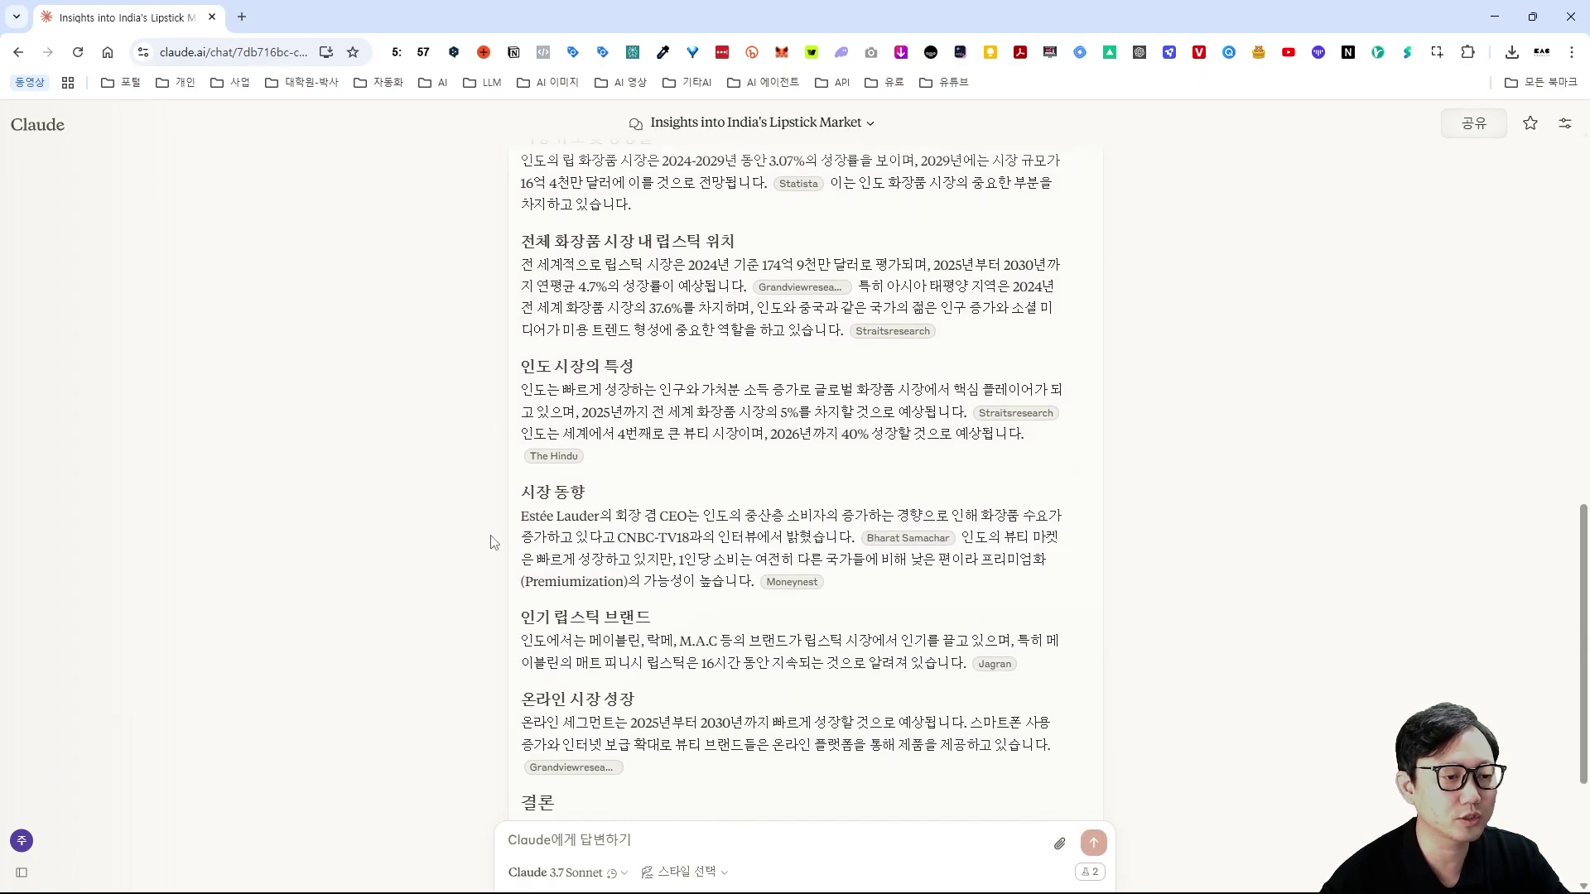
{"action": "scroll", "coordinate": [494, 542], "scroll_direction": "up", "scroll_amount": 6}
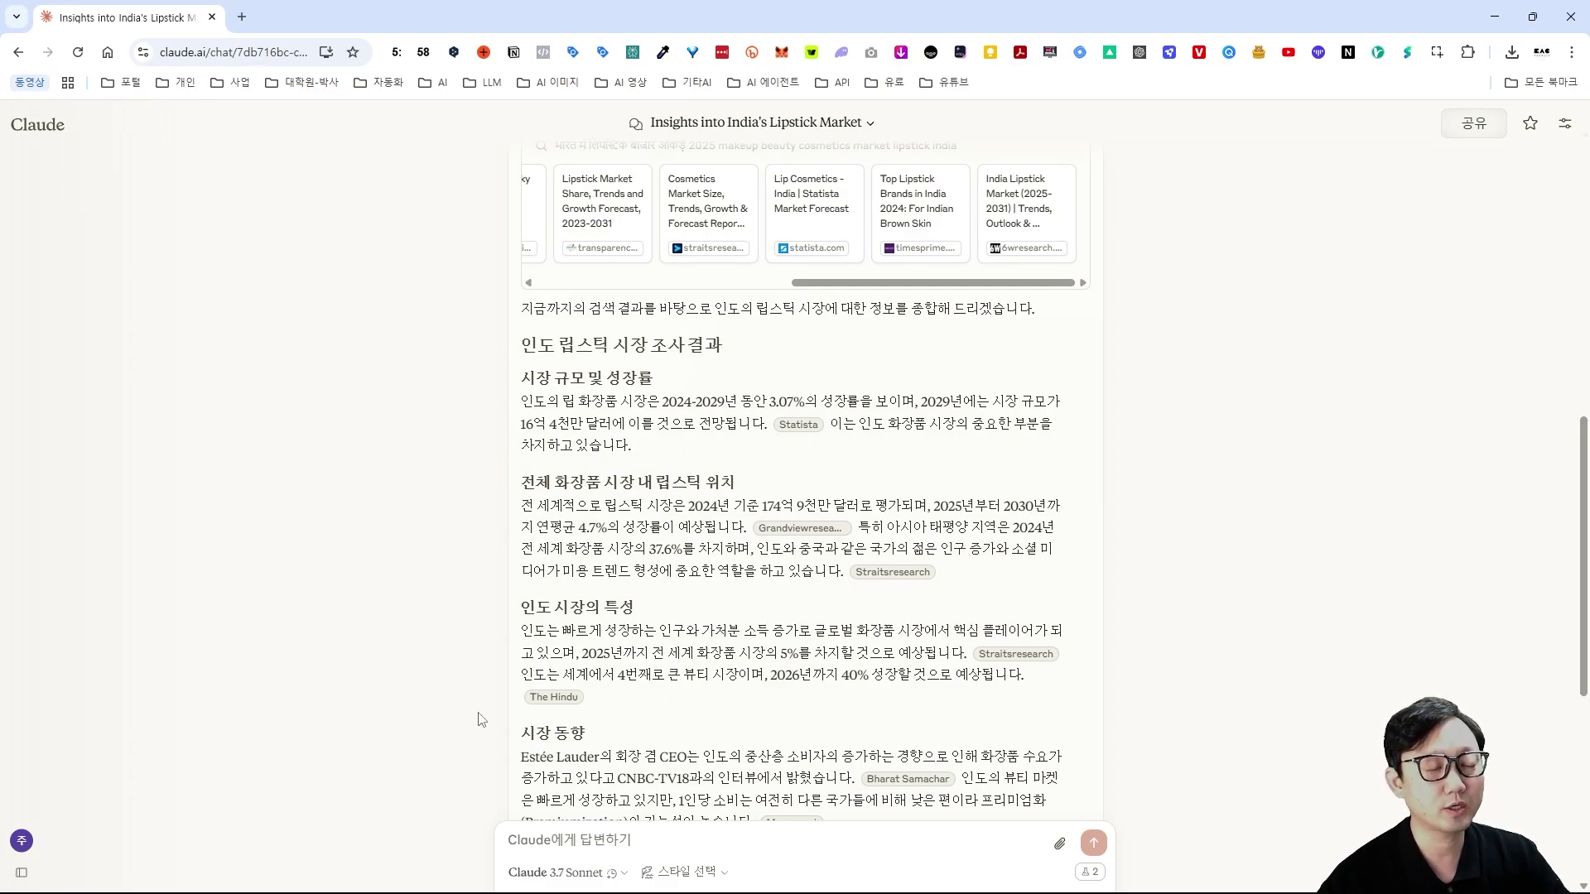
{"action": "scroll", "coordinate": [481, 720], "scroll_direction": "up", "scroll_amount": 15}
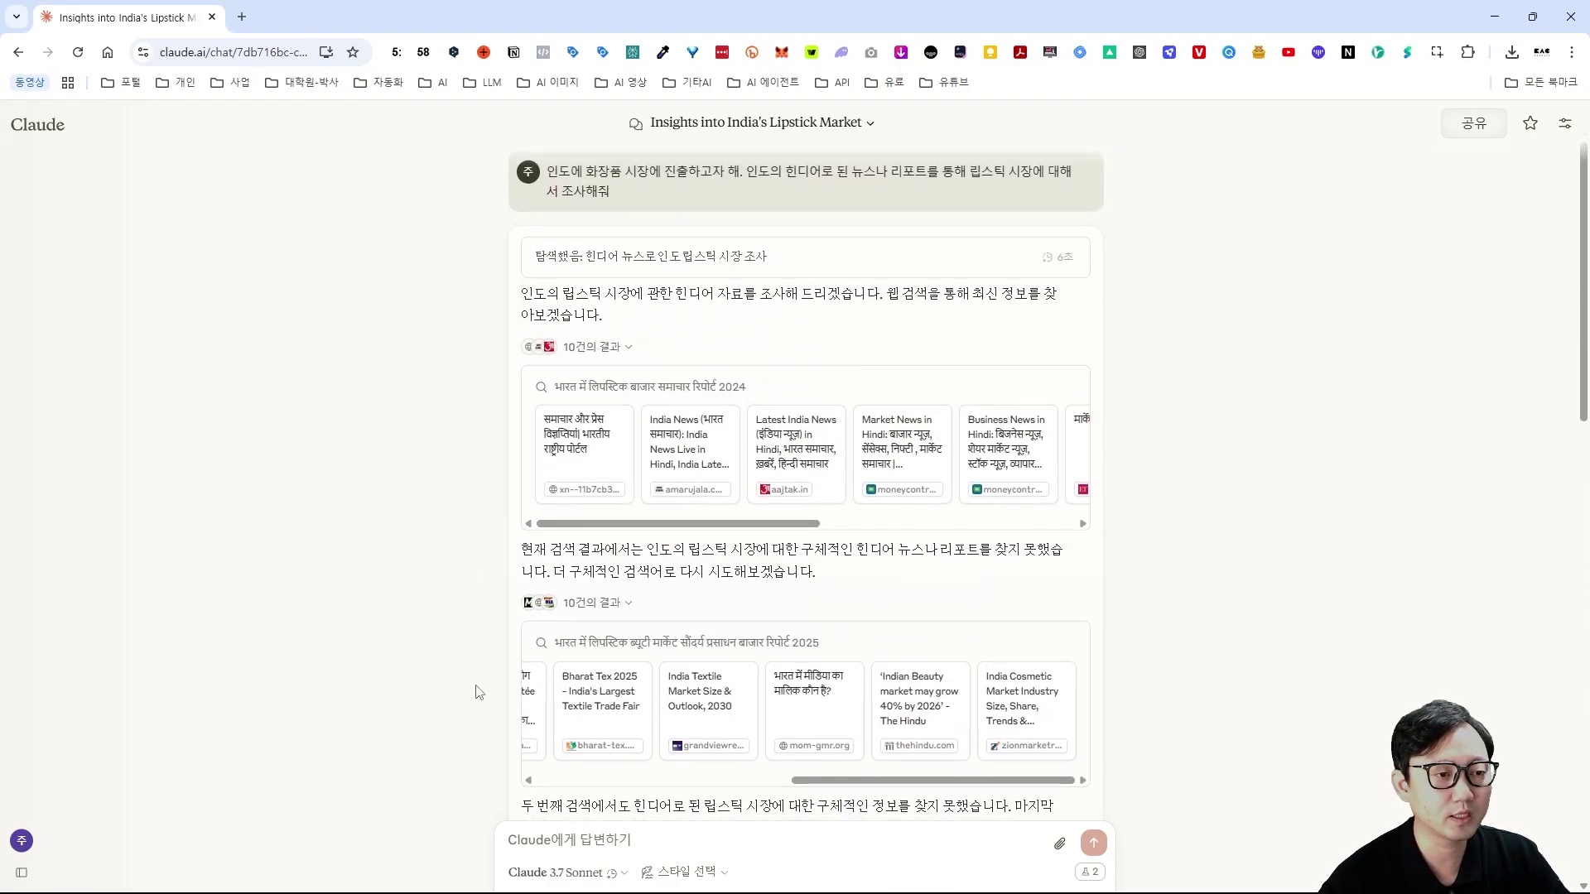
{"action": "scroll", "coordinate": [453, 695], "scroll_direction": "down", "scroll_amount": 15}
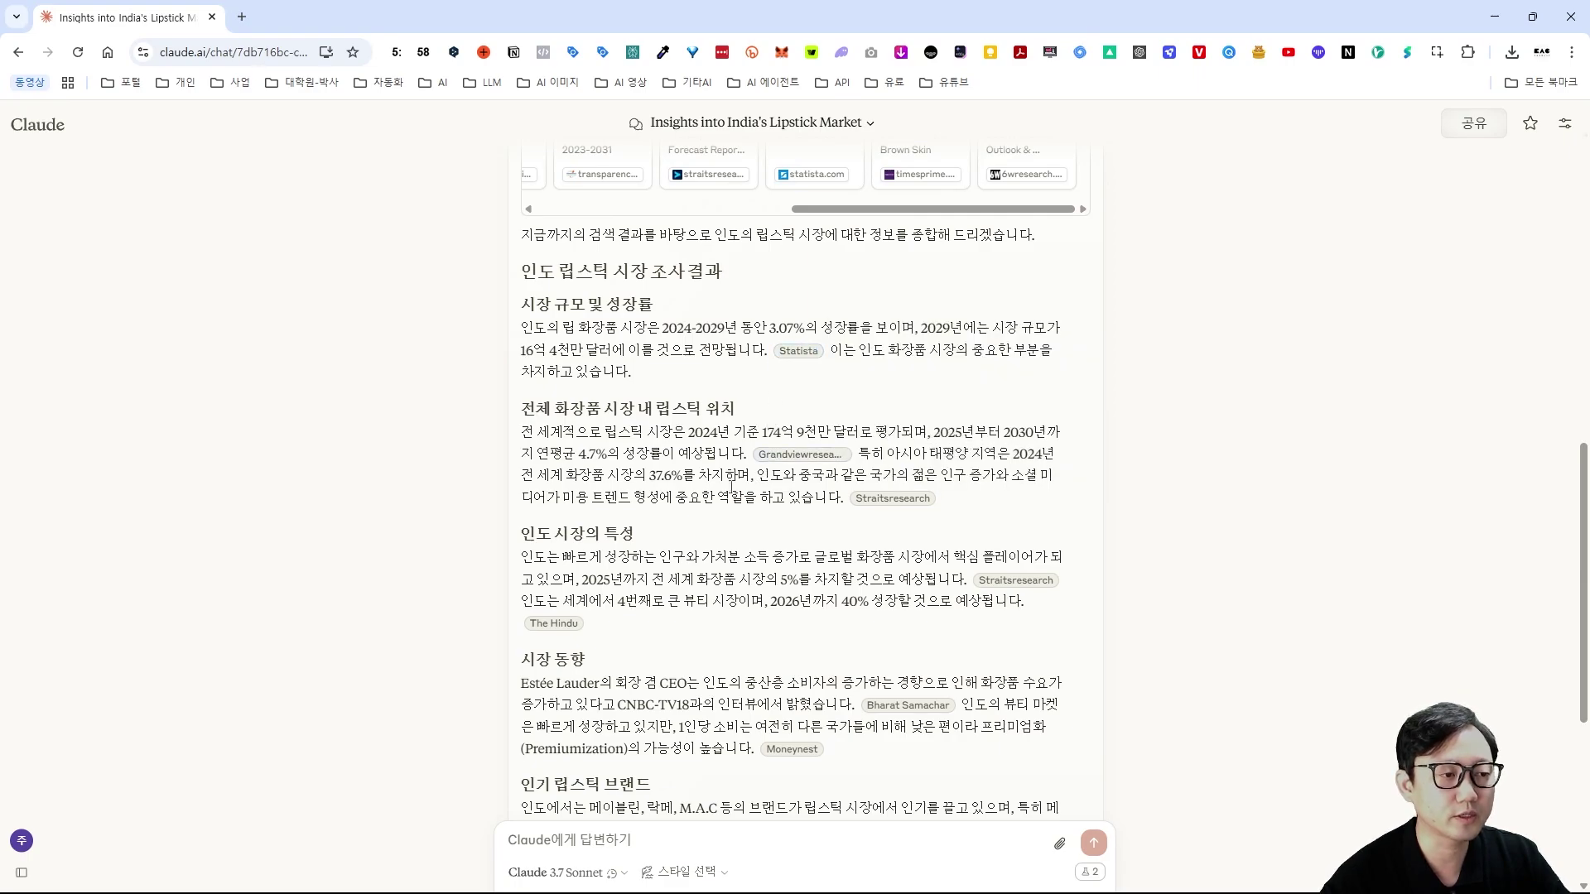
{"action": "scroll", "coordinate": [771, 414], "scroll_direction": "down", "scroll_amount": 2}
{"action": "scroll", "coordinate": [635, 458], "scroll_direction": "down", "scroll_amount": 2}
{"action": "scroll", "coordinate": [633, 458], "scroll_direction": "down", "scroll_amount": 2}
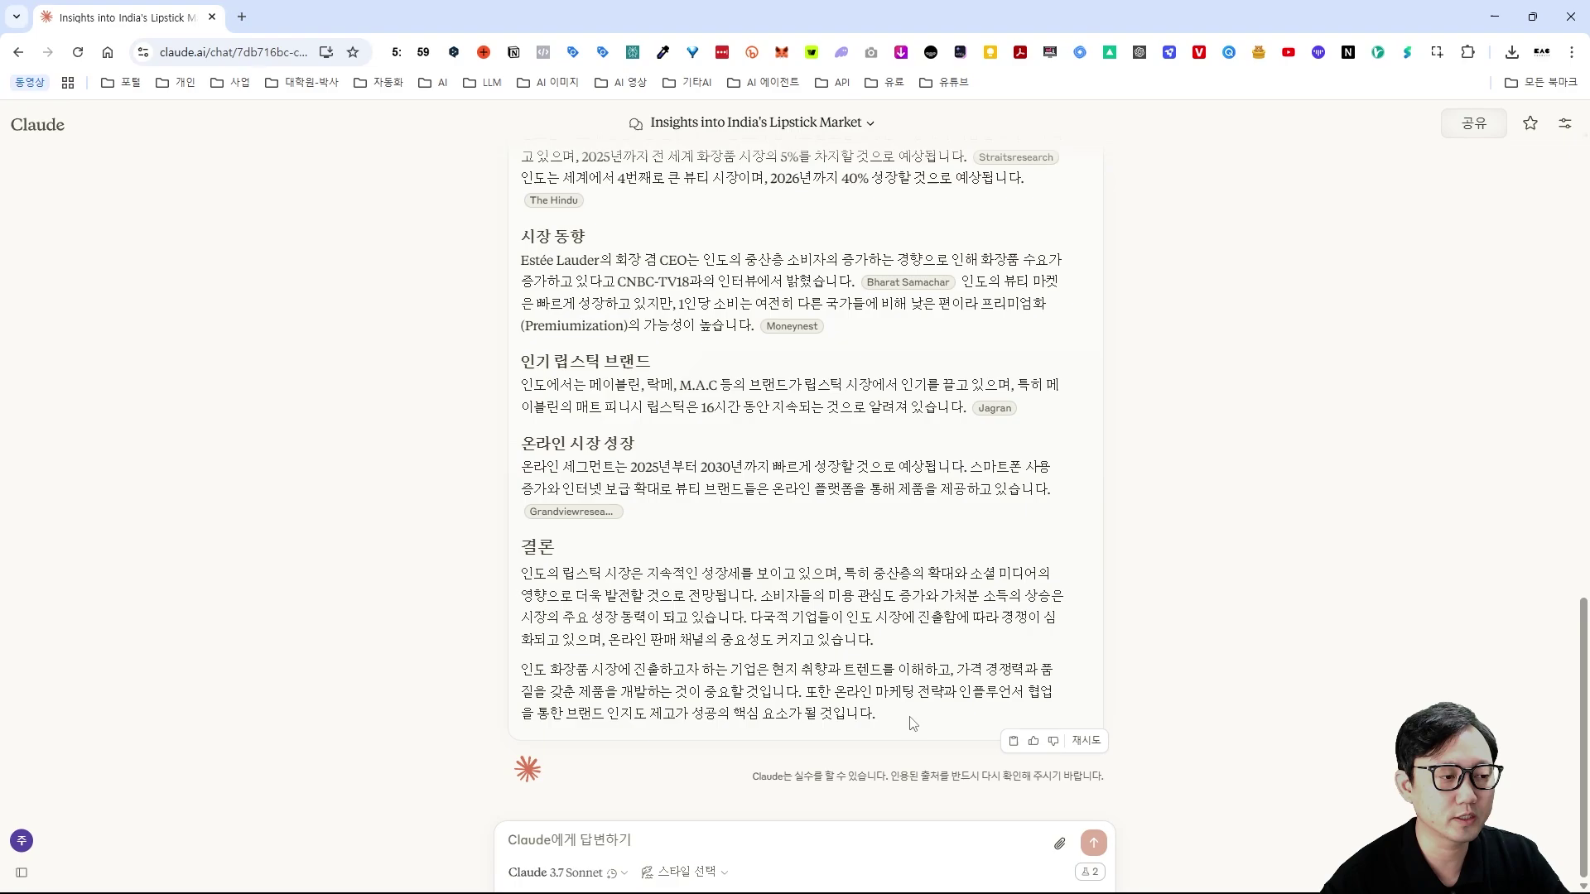
{"action": "scroll", "coordinate": [911, 723], "scroll_direction": "up", "scroll_amount": 7}
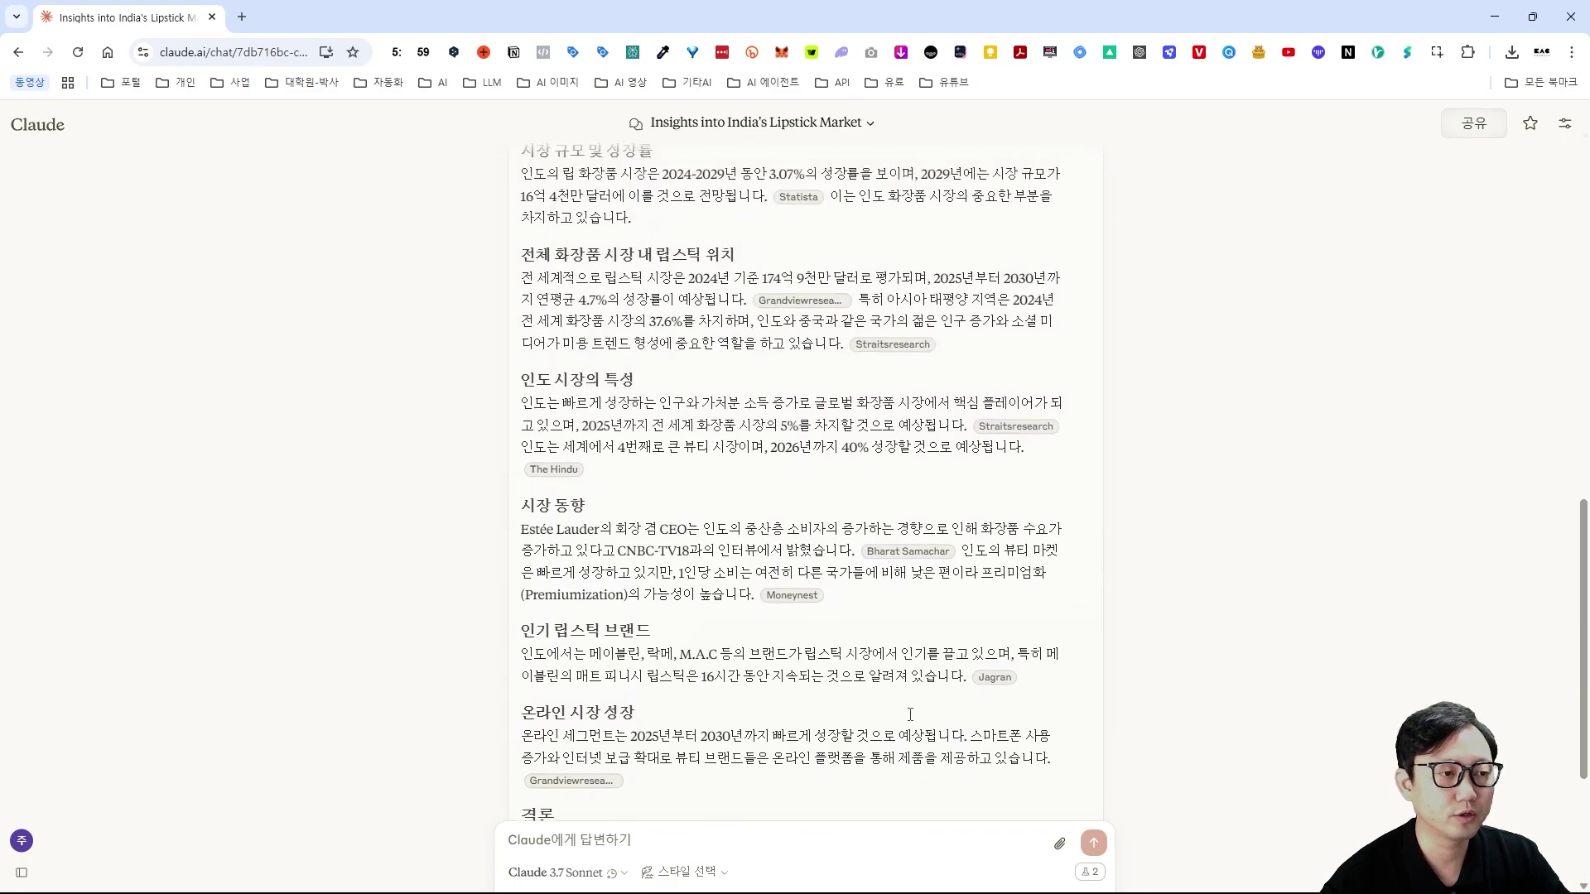
{"action": "scroll", "coordinate": [909, 714], "scroll_direction": "down", "scroll_amount": 3}
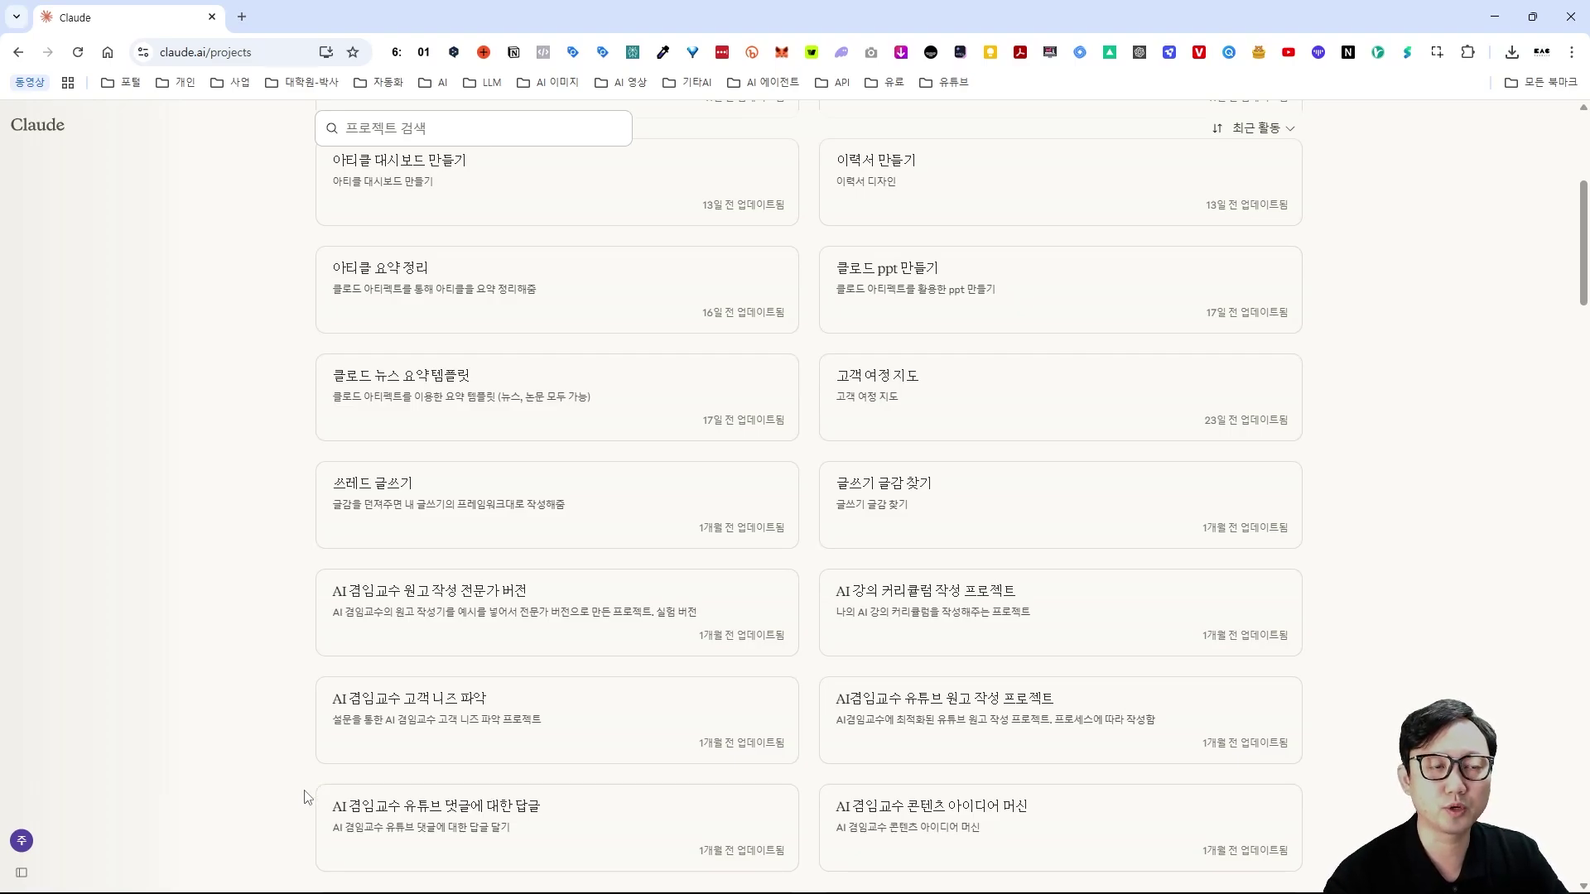
- Open the project "아티클 요약 정리" and send the URL of the Medium article "AI is Taking Over Drive-Thrus" as its prompt
{"action": "scroll", "coordinate": [306, 796], "scroll_direction": "up", "scroll_amount": 1}
{"action": "left_click", "coordinate": [347, 373]}
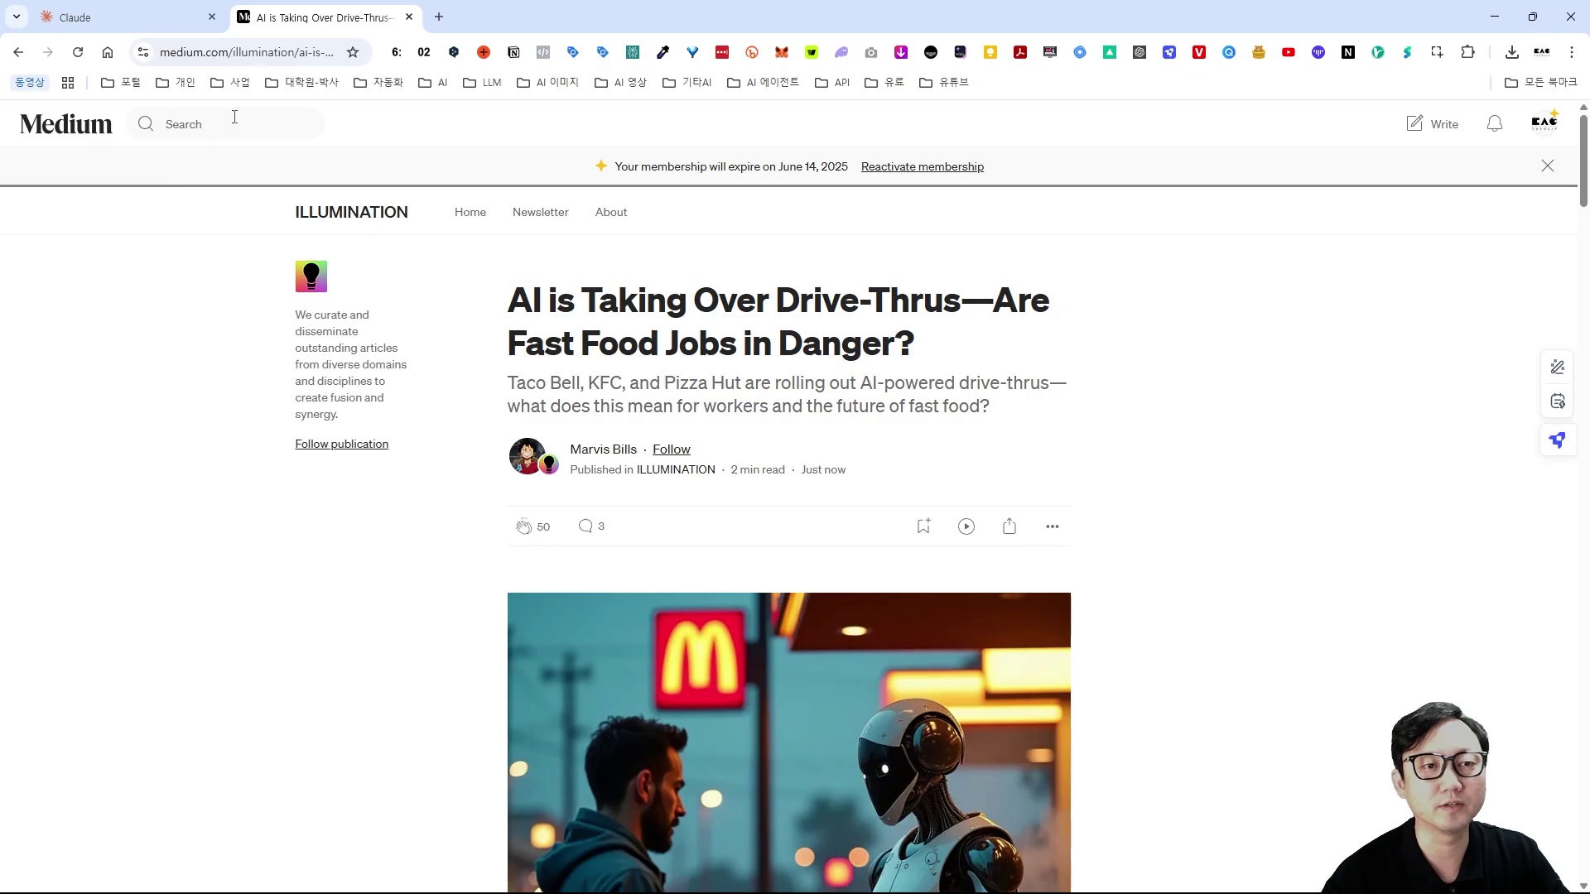
{"action": "left_click", "coordinate": [250, 54]}
{"action": "key", "text": "ctrl+c"}
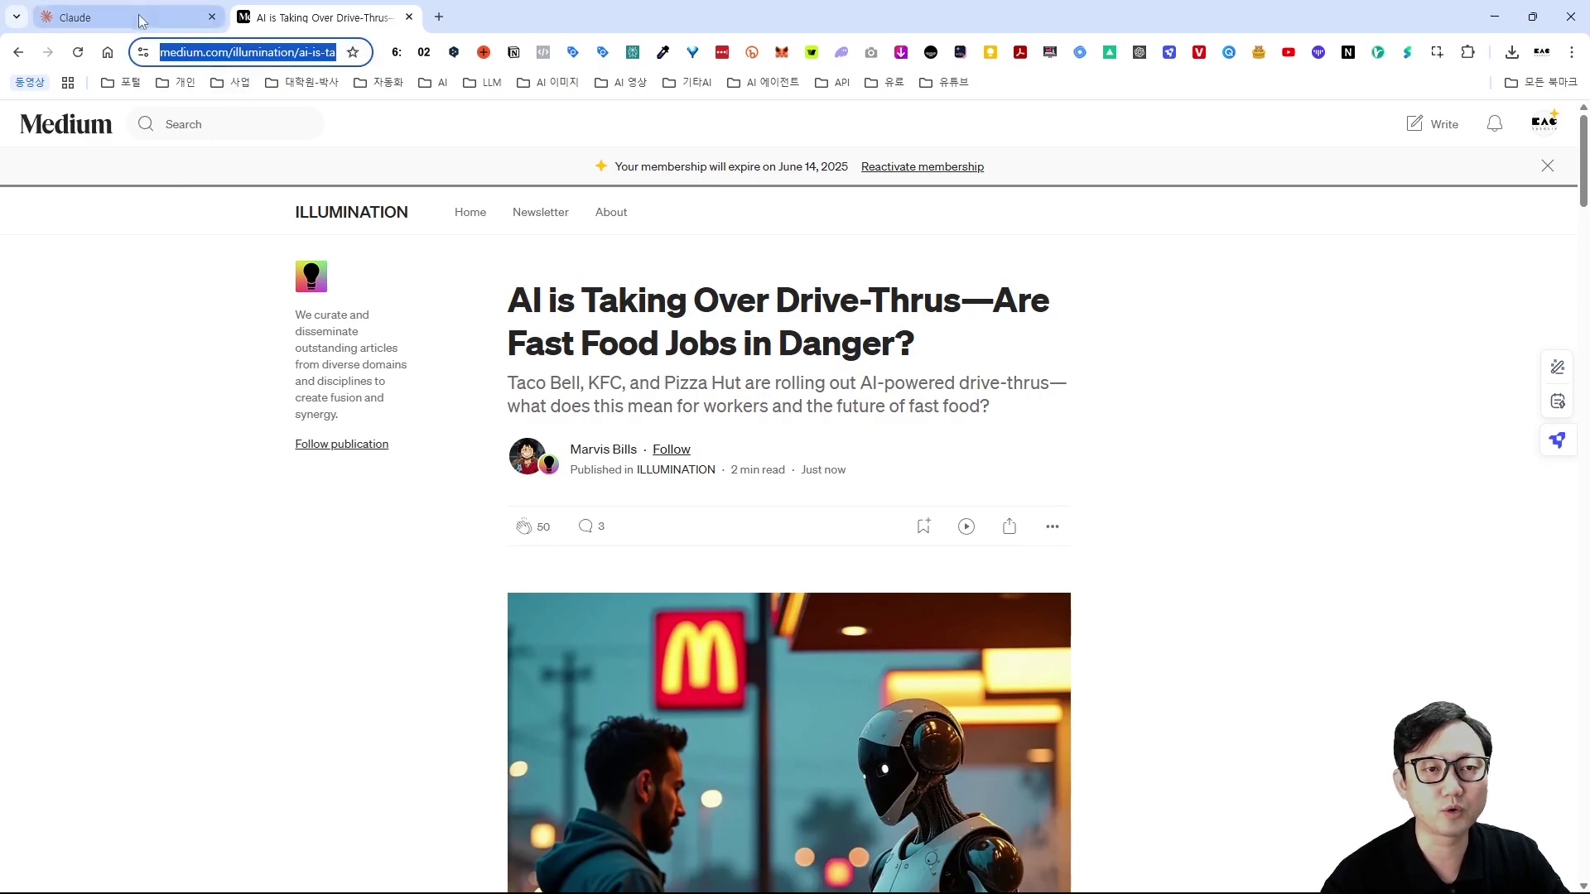
{"action": "left_click", "coordinate": [128, 17]}
{"action": "key", "text": "ctrl+v"}
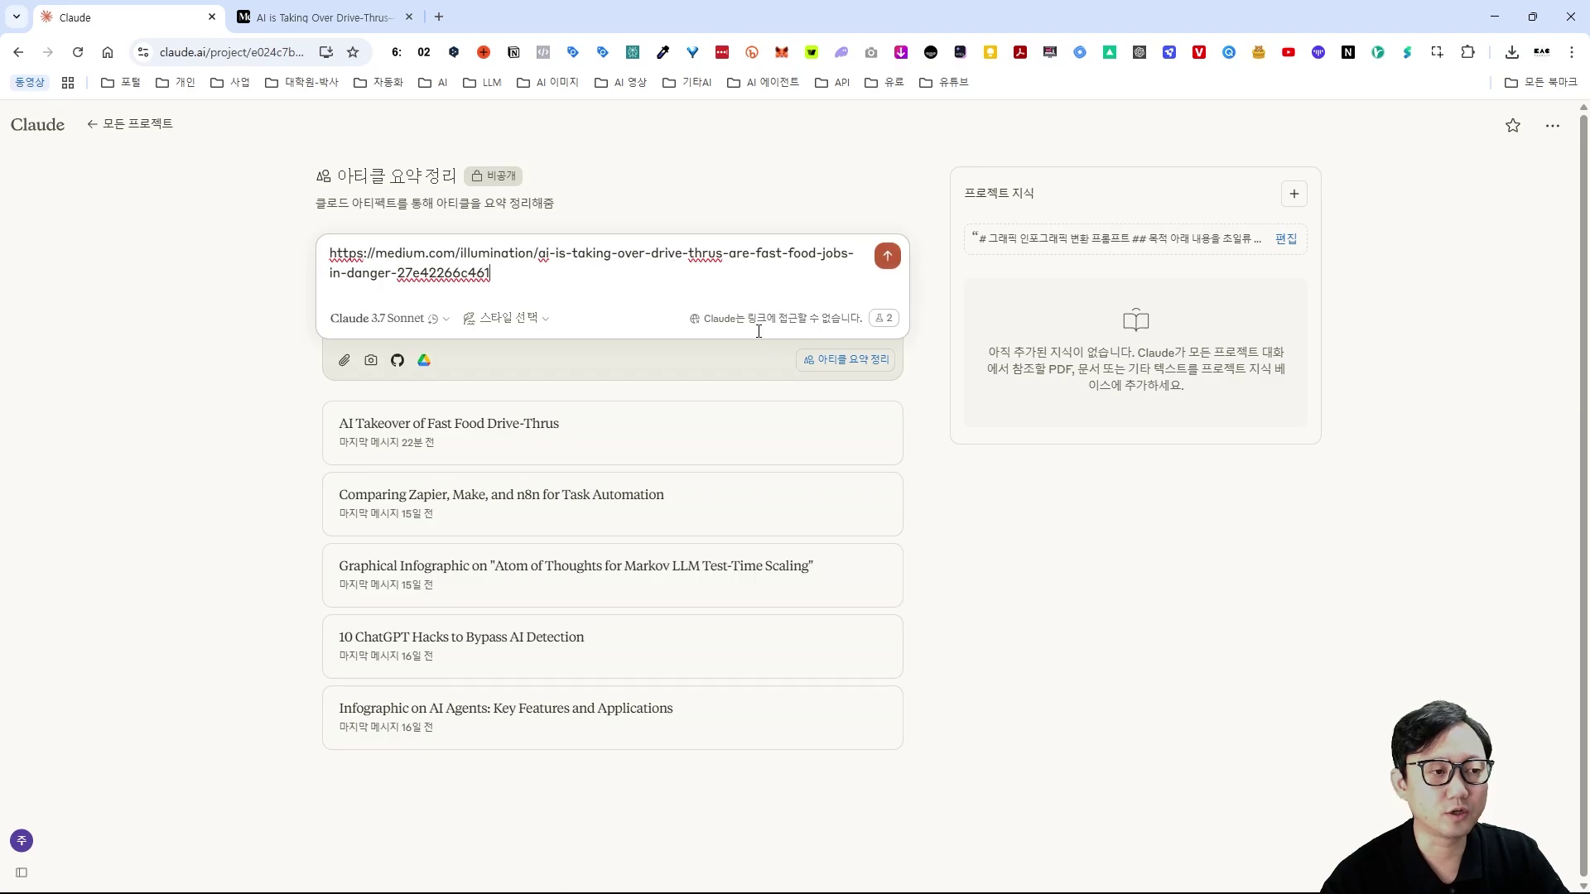
{"action": "left_click", "coordinate": [887, 256]}
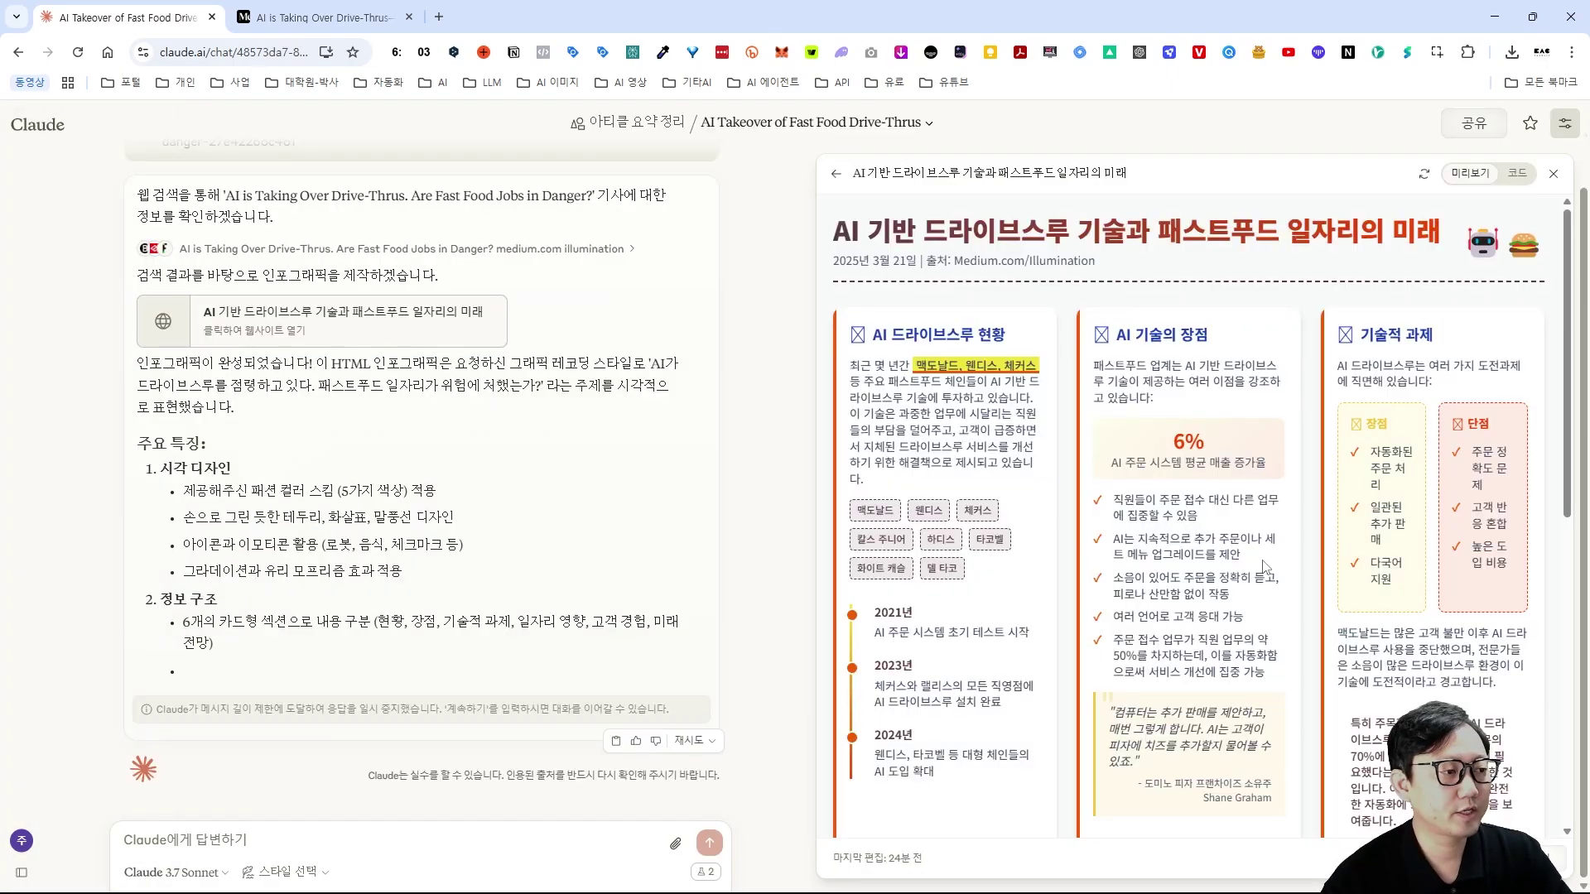
- Look over the generated drive-thru infographic from start to end, view its HTML code, and return to the preview
{"action": "scroll", "coordinate": [1264, 568], "scroll_direction": "down", "scroll_amount": 10}
{"action": "scroll", "coordinate": [1265, 568], "scroll_direction": "up", "scroll_amount": 10}
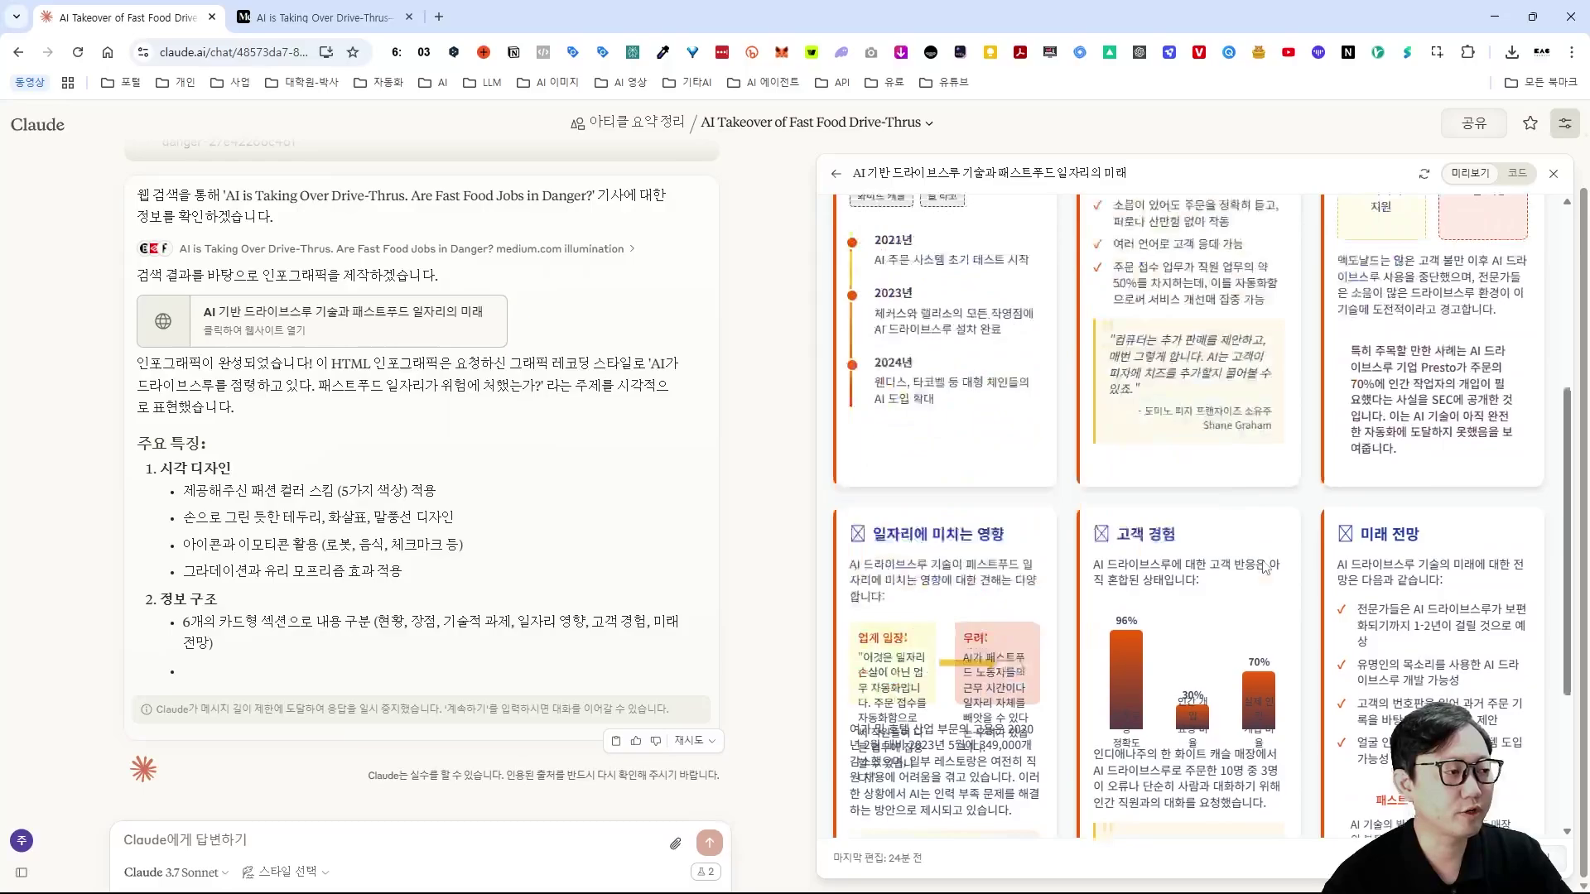
{"action": "left_click", "coordinate": [1508, 178]}
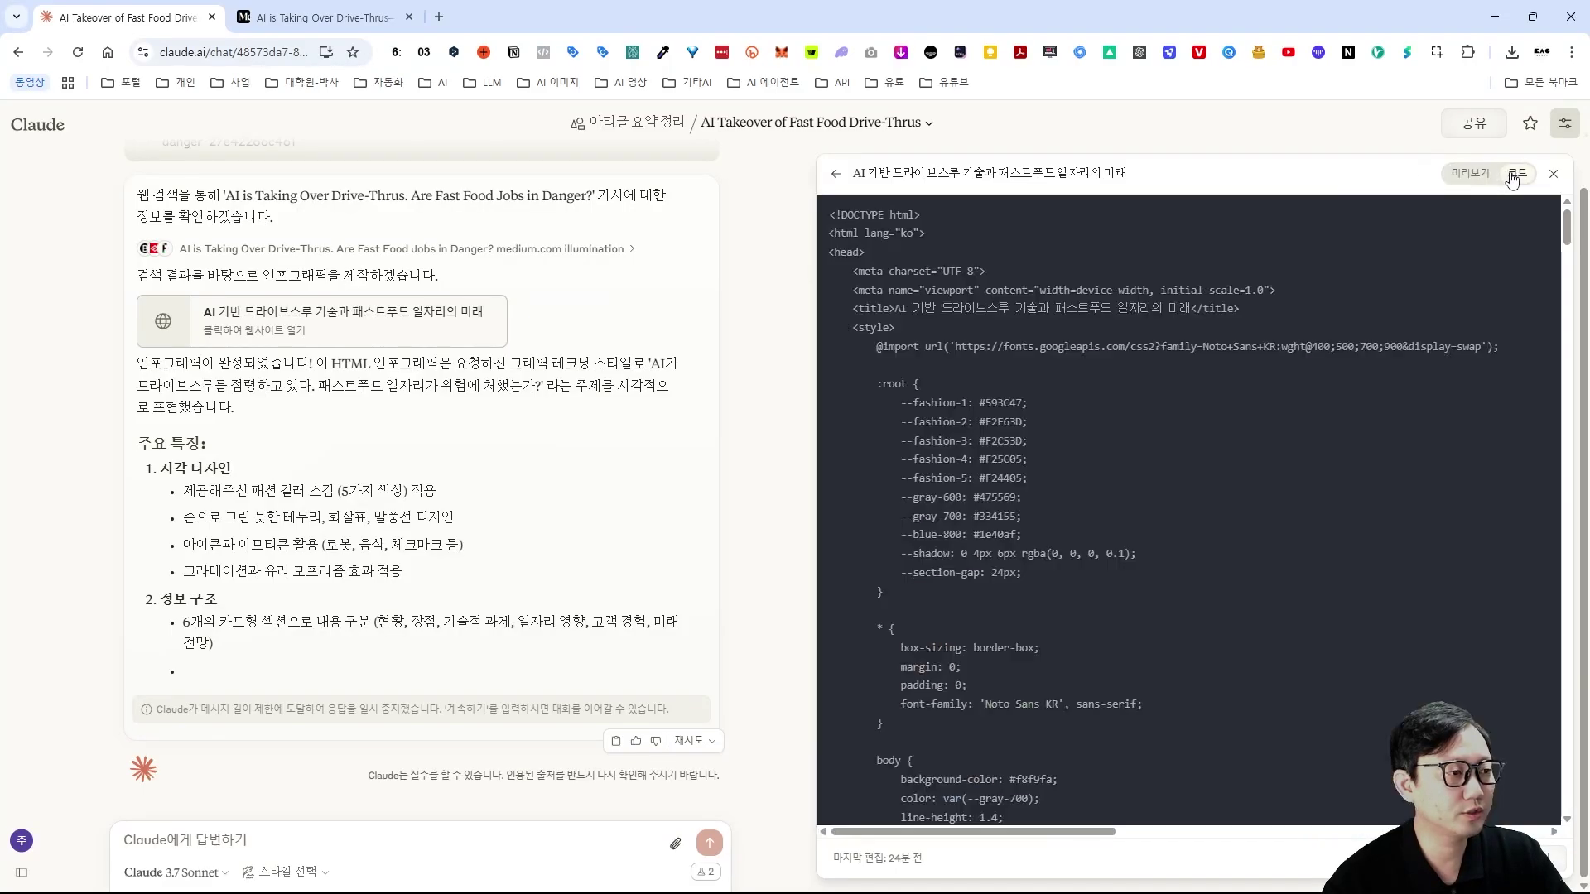
{"action": "left_click", "coordinate": [1488, 180]}
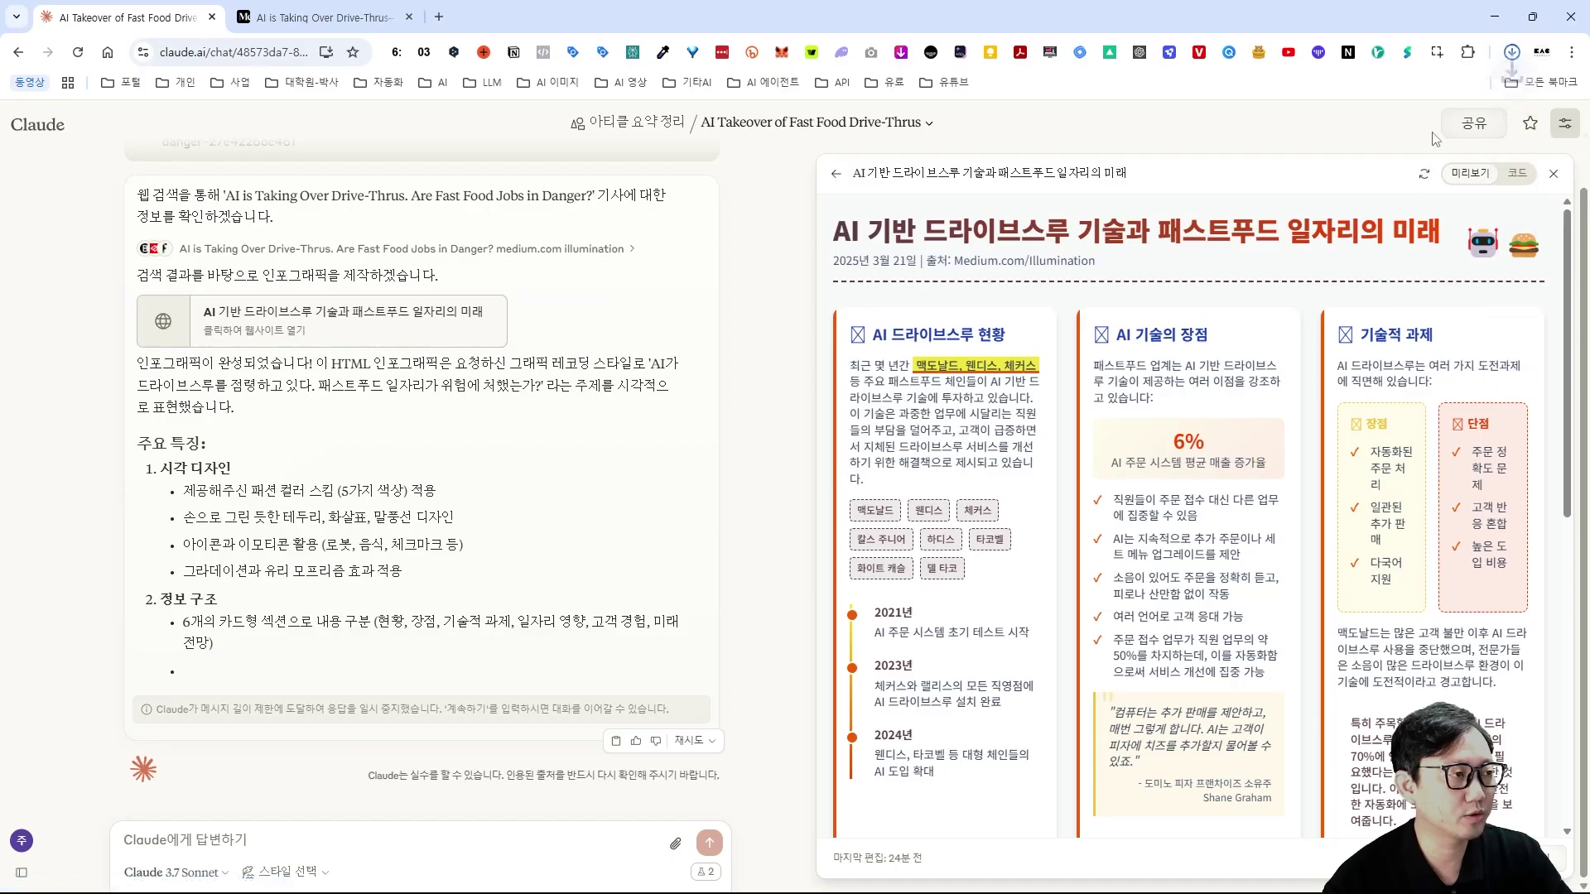
- Open the downloaded drive-thru infographic file in a new browser tab
{"action": "left_click", "coordinate": [1511, 52]}
{"action": "left_click", "coordinate": [1400, 93]}
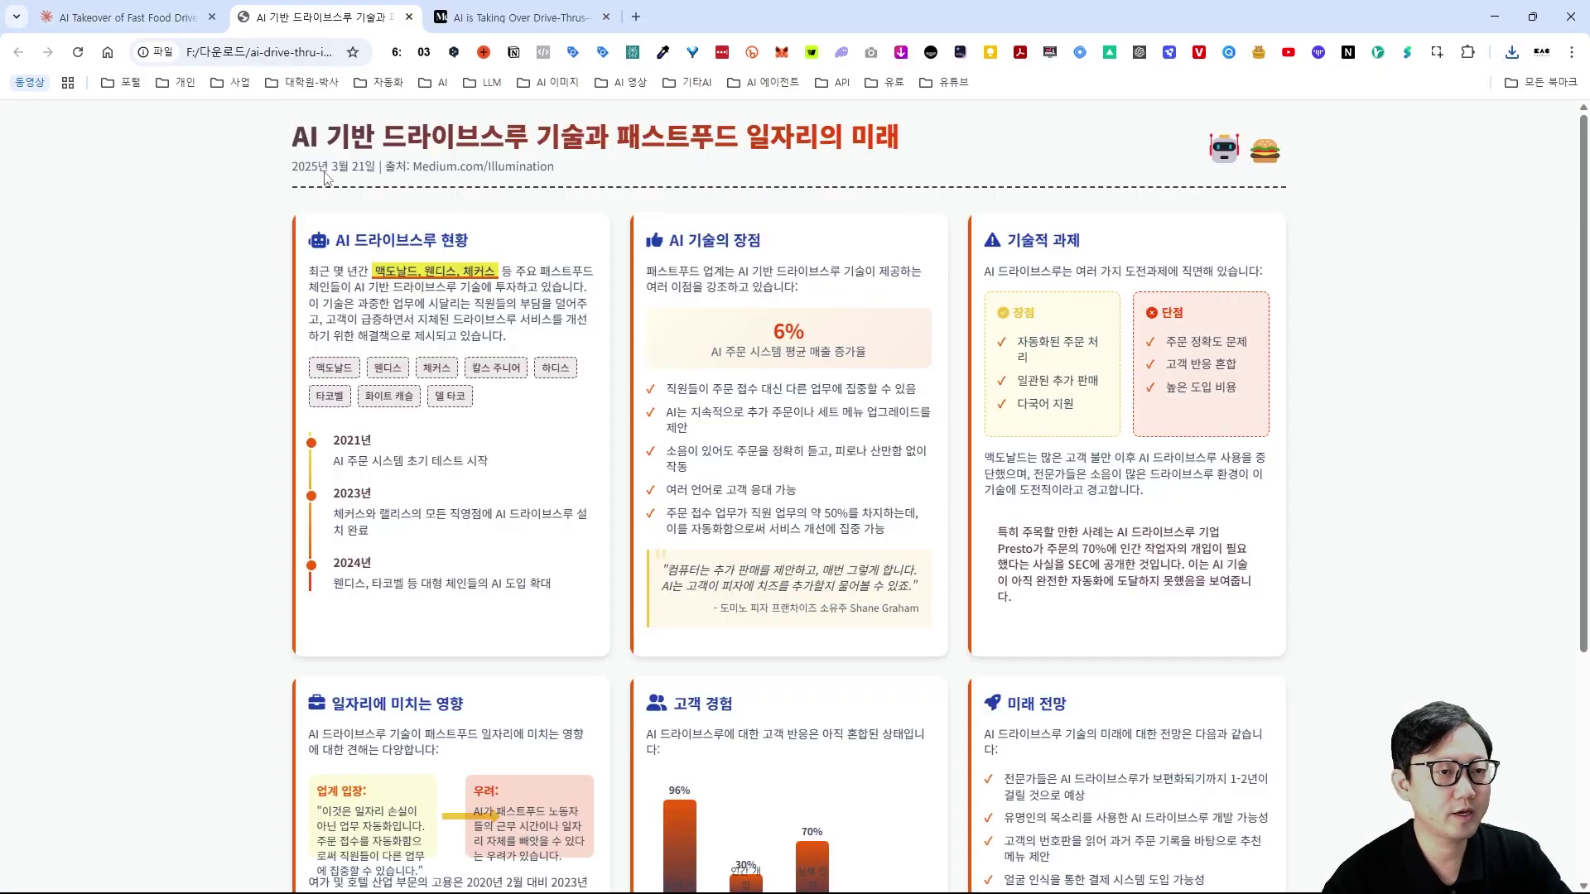